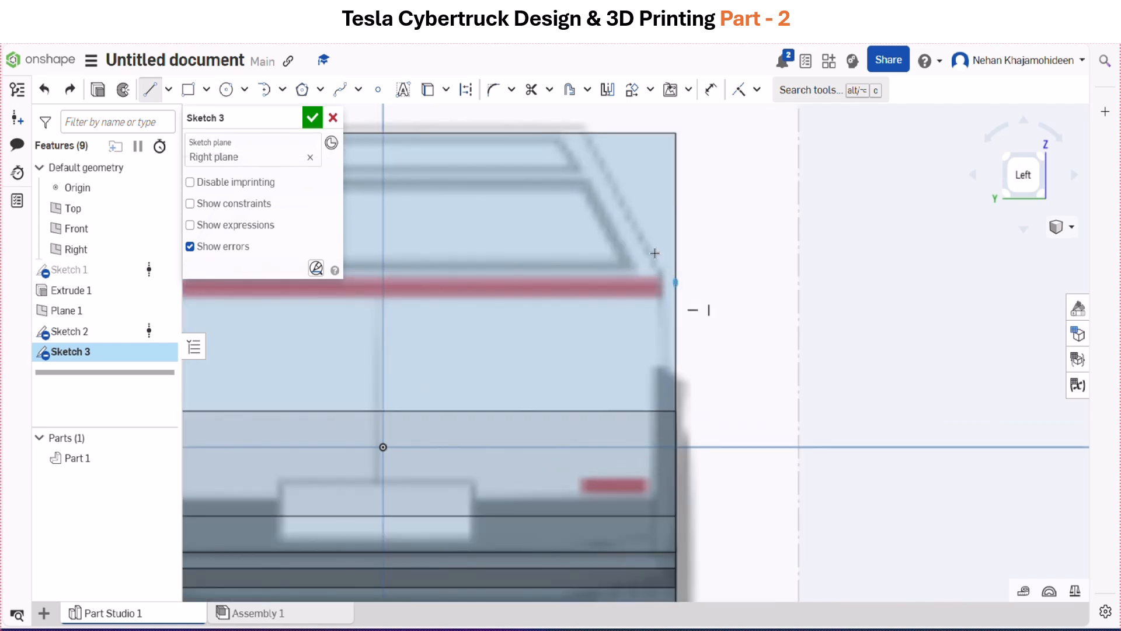
Complete the triangle over the body's upper-right corner, about 0.27 in wide and 0.42 in high, and finish Sketch 3
click(583, 126)
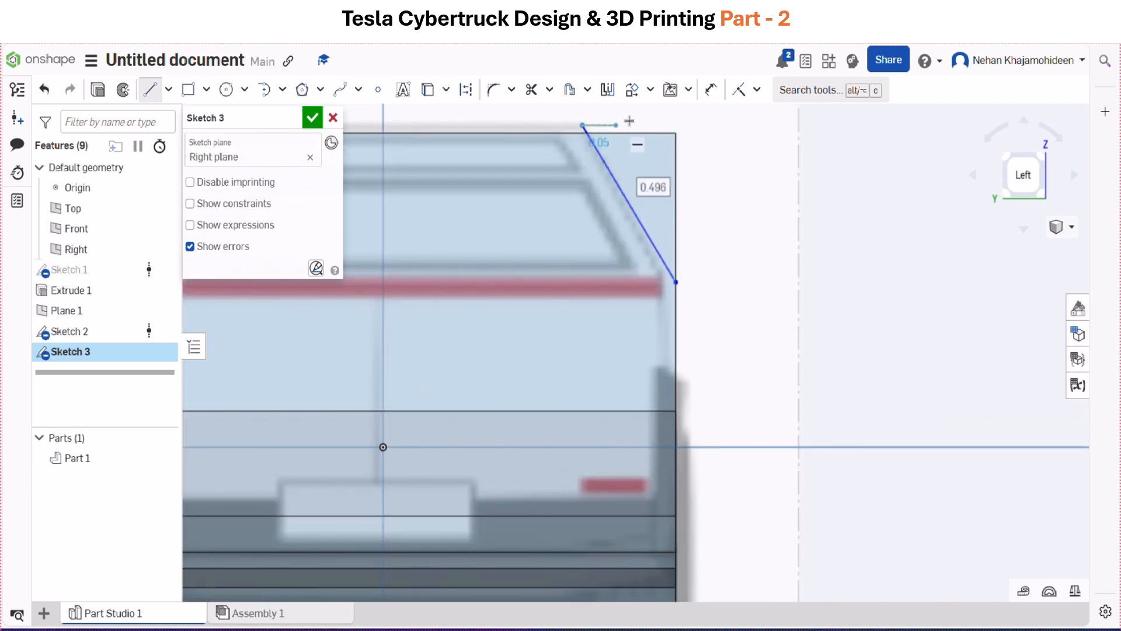
click(675, 125)
click(675, 282)
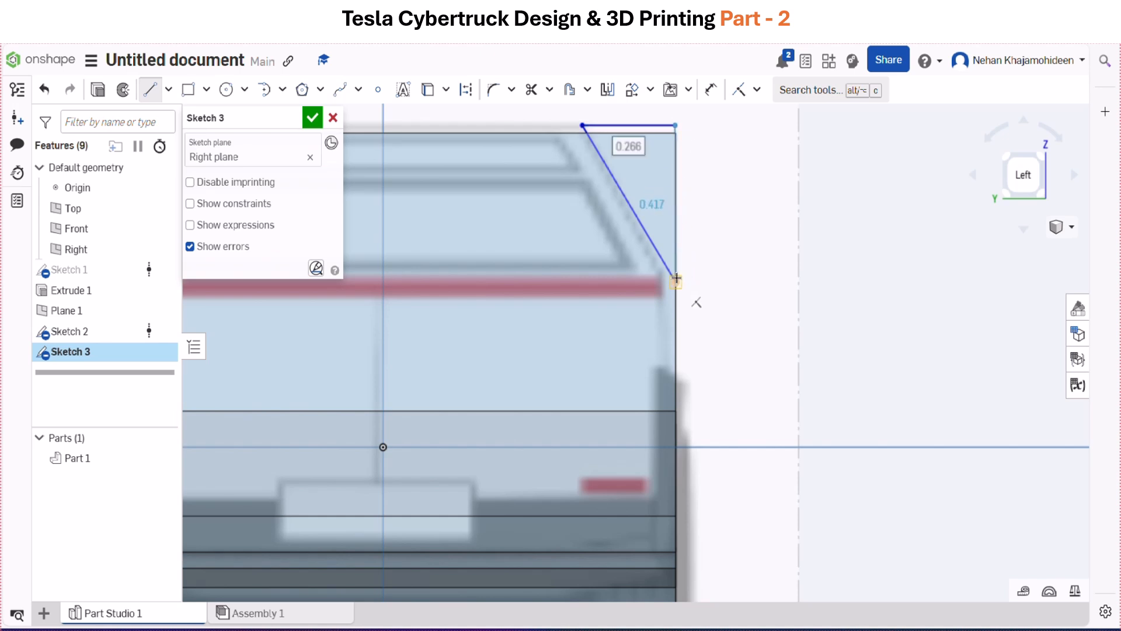
key(Escape)
key(f)
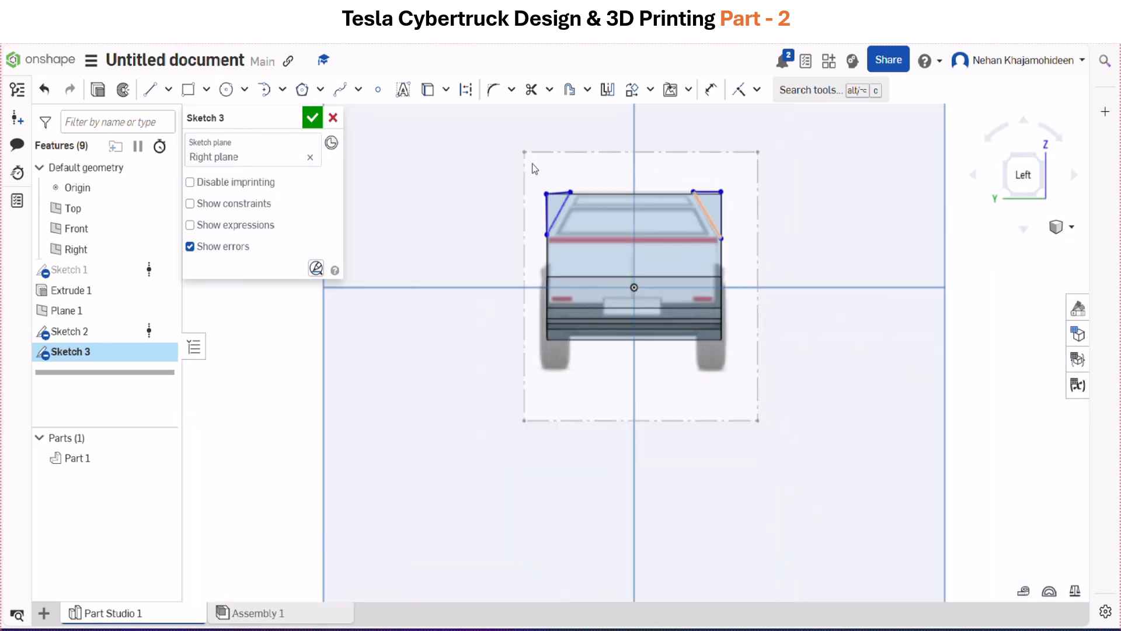
click(315, 118)
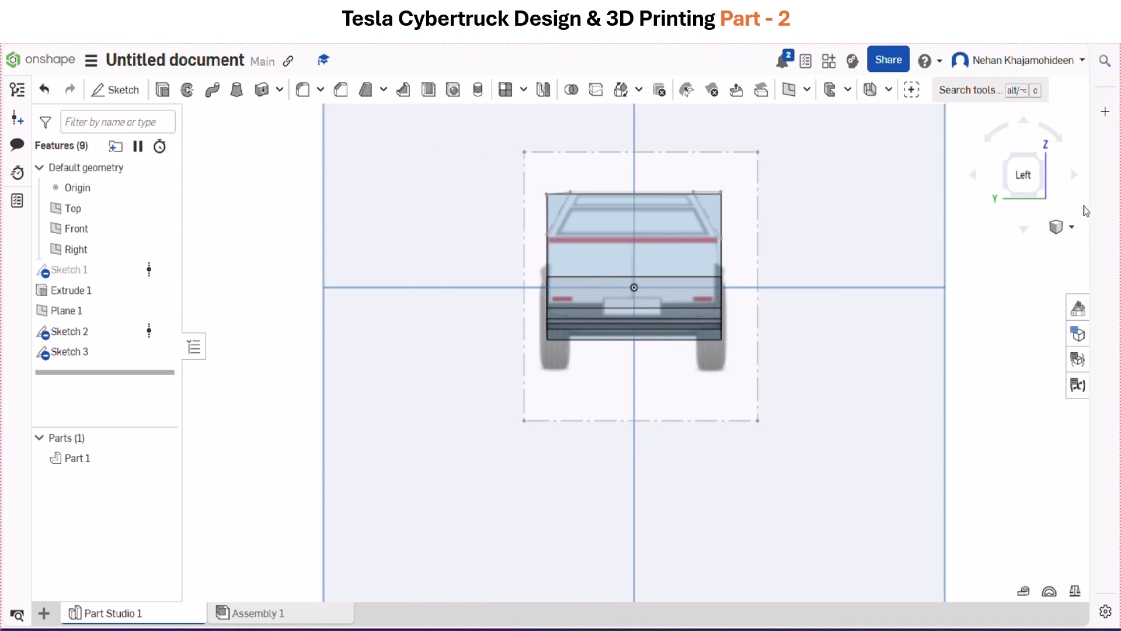
Try to cut the body toward the rear with Sketch 3's triangles using a 3.22 in Remove extrude, and undo the cut
click(1008, 166)
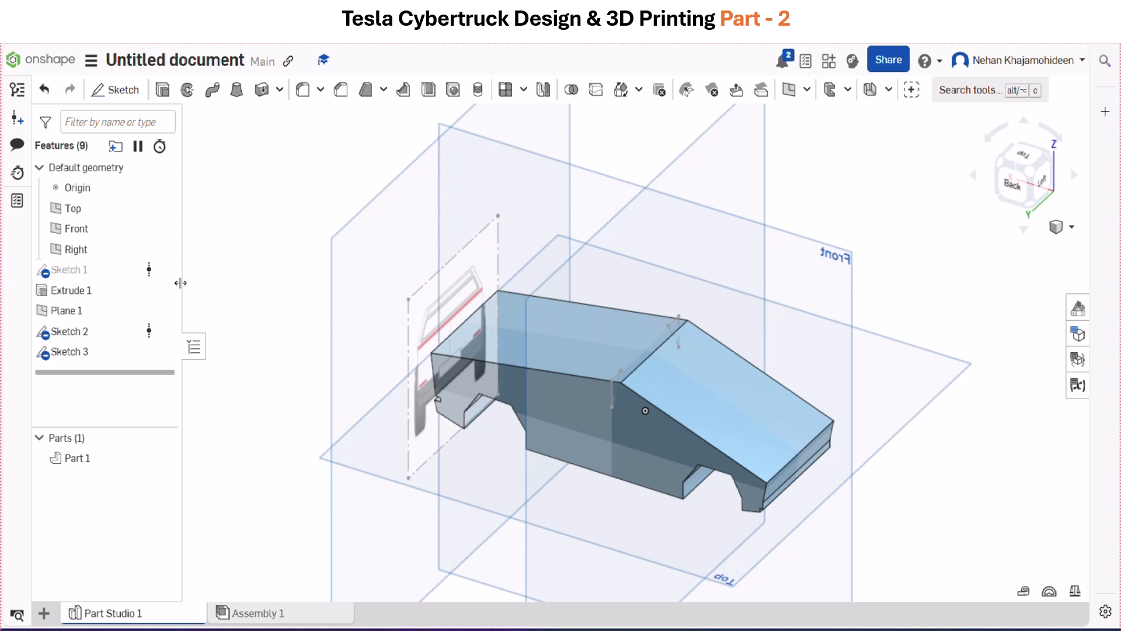
click(74, 352)
click(160, 89)
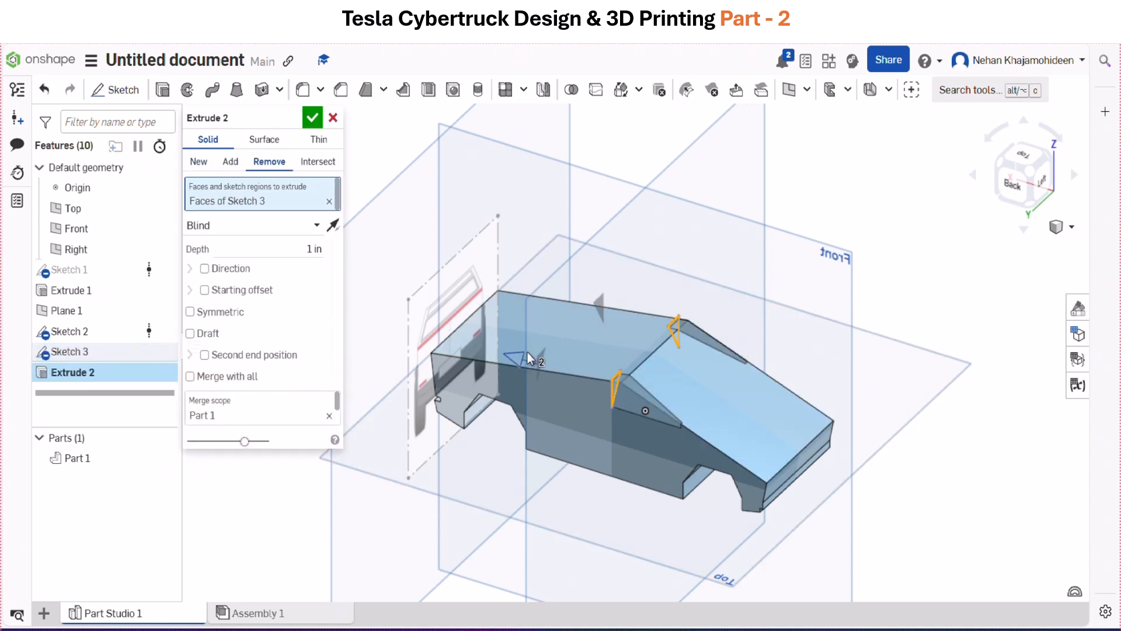
drag(529, 358, 409, 317)
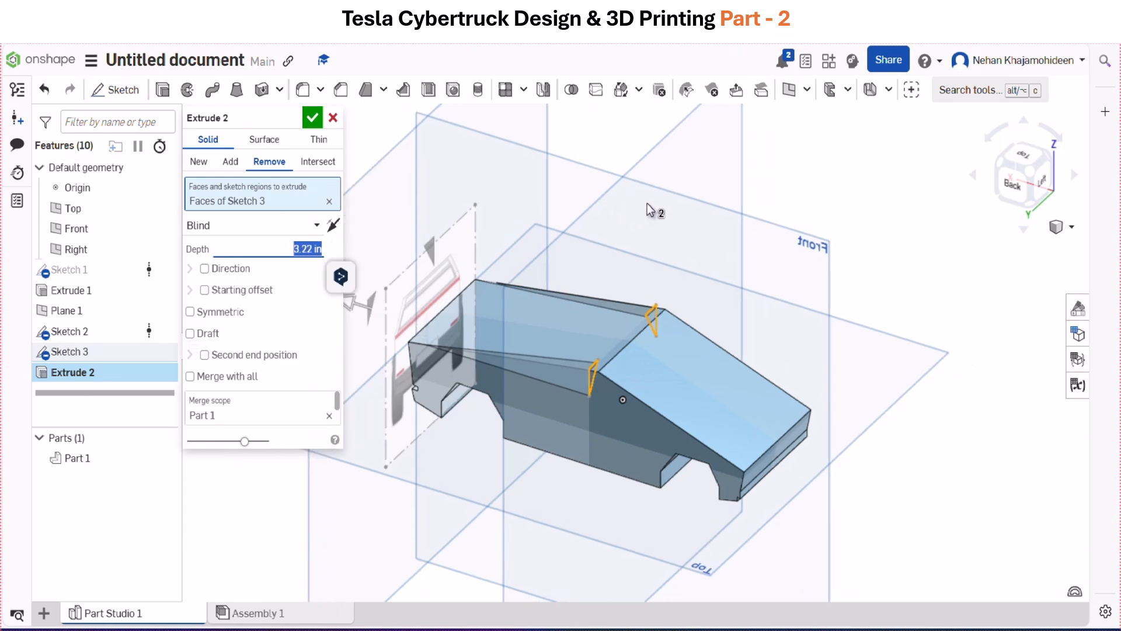
right_drag(650, 211, 584, 339)
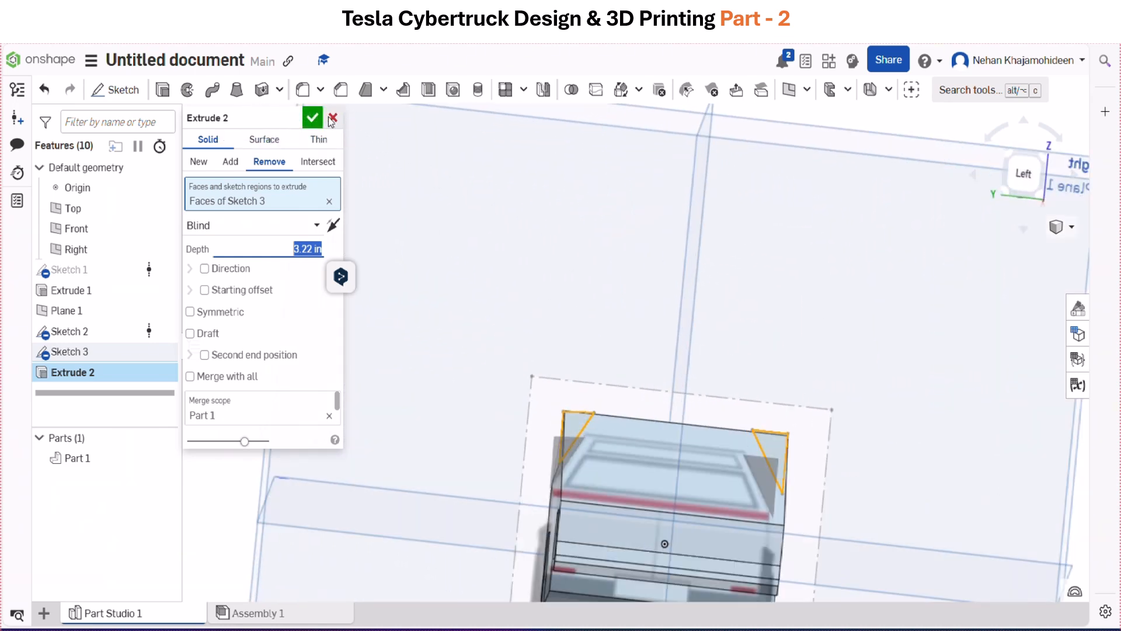
right_drag(482, 198, 517, 174)
click(309, 119)
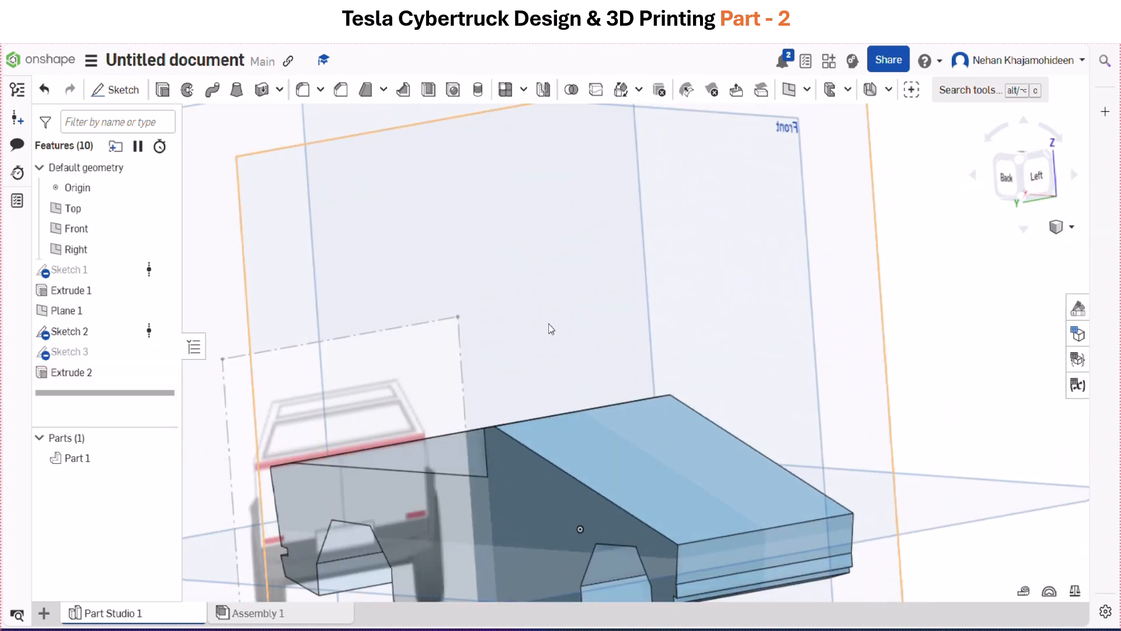
mouse_move(548, 323)
right_down()
mouse_move(492, 388)
mouse_move(458, 401)
mouse_move(420, 360)
mouse_move(529, 345)
mouse_move(542, 331)
right_up()
key(ctrl+z)
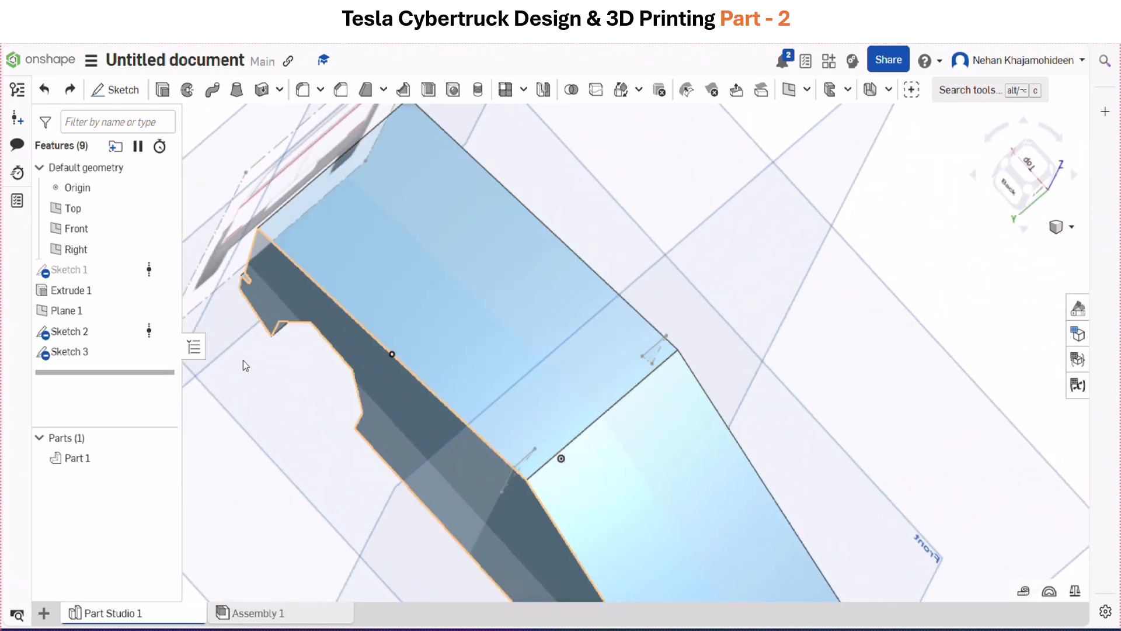
Reopen Sketch 3 and move the left triangle's vertical and upper edges slightly outside the body outline
right_click(116, 347)
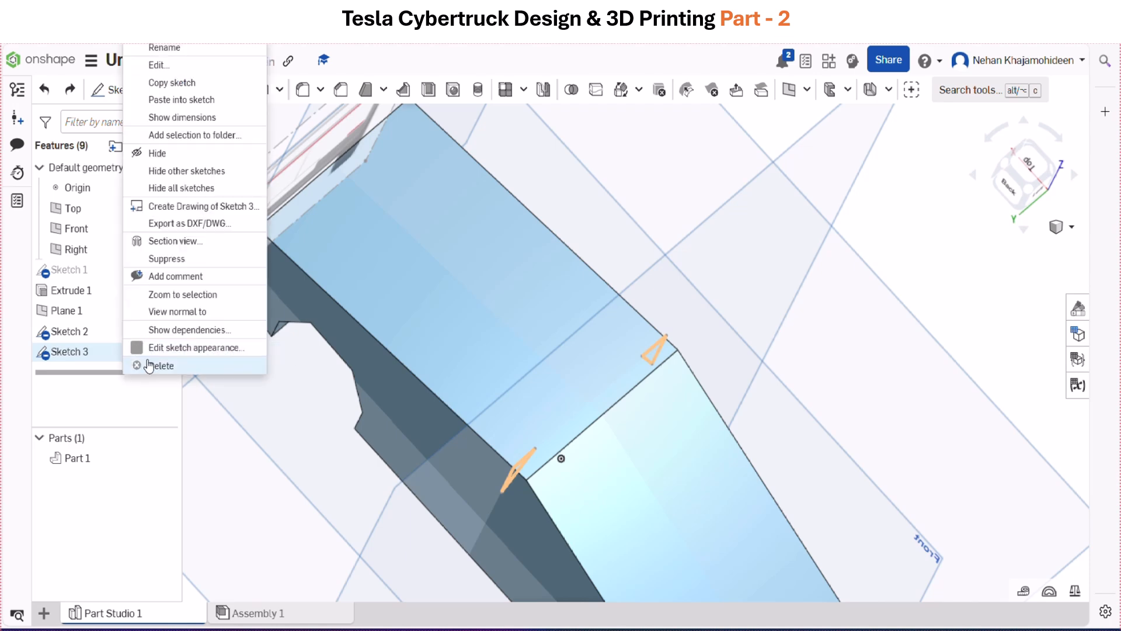
click(181, 65)
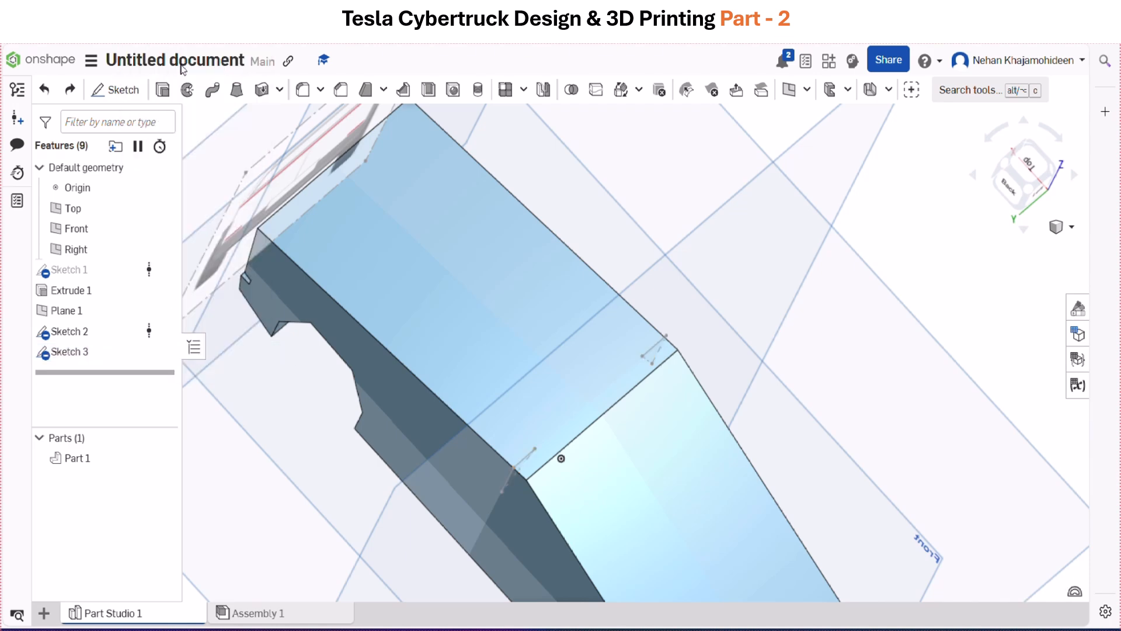
click(1040, 195)
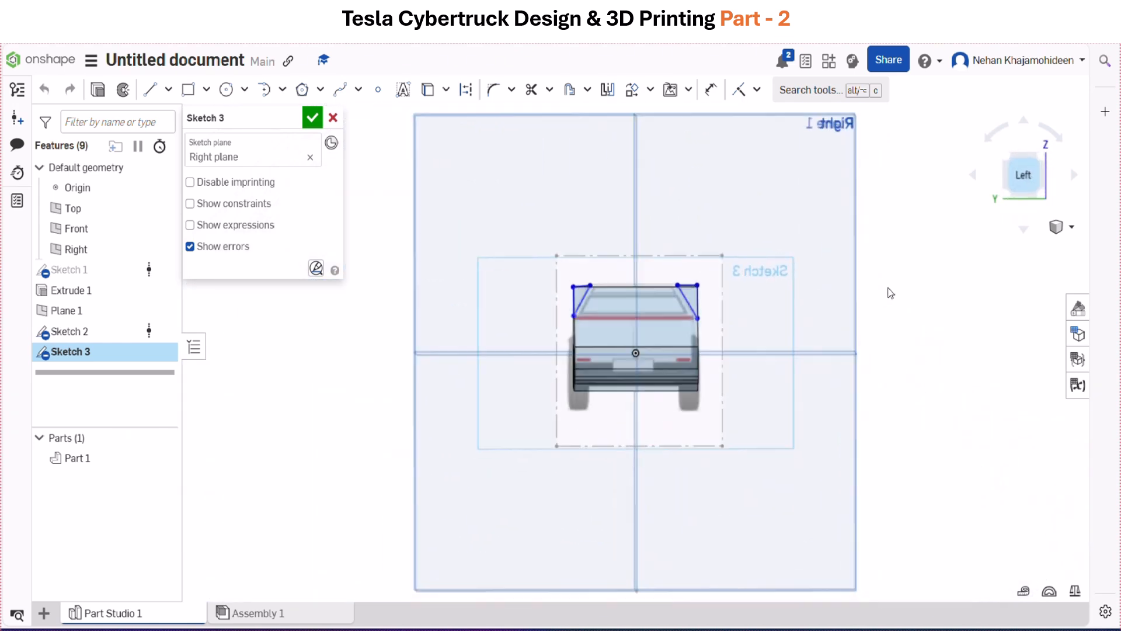
scroll(841, 315, up, 2)
scroll(447, 314, up, 1)
scroll(470, 284, up, 5)
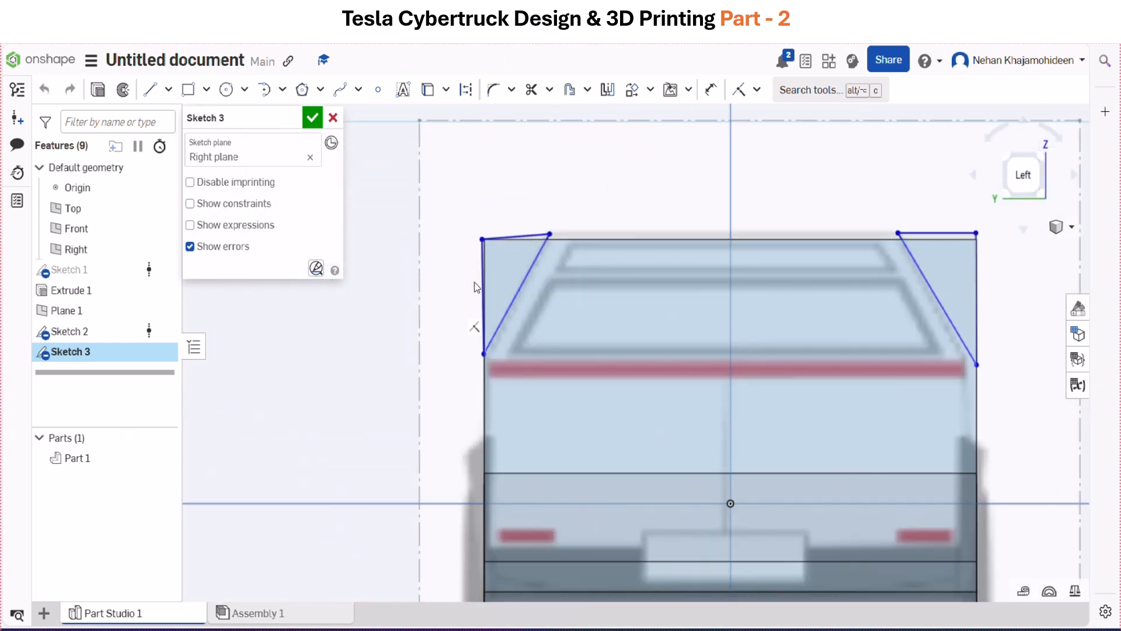
drag(479, 286, 528, 296)
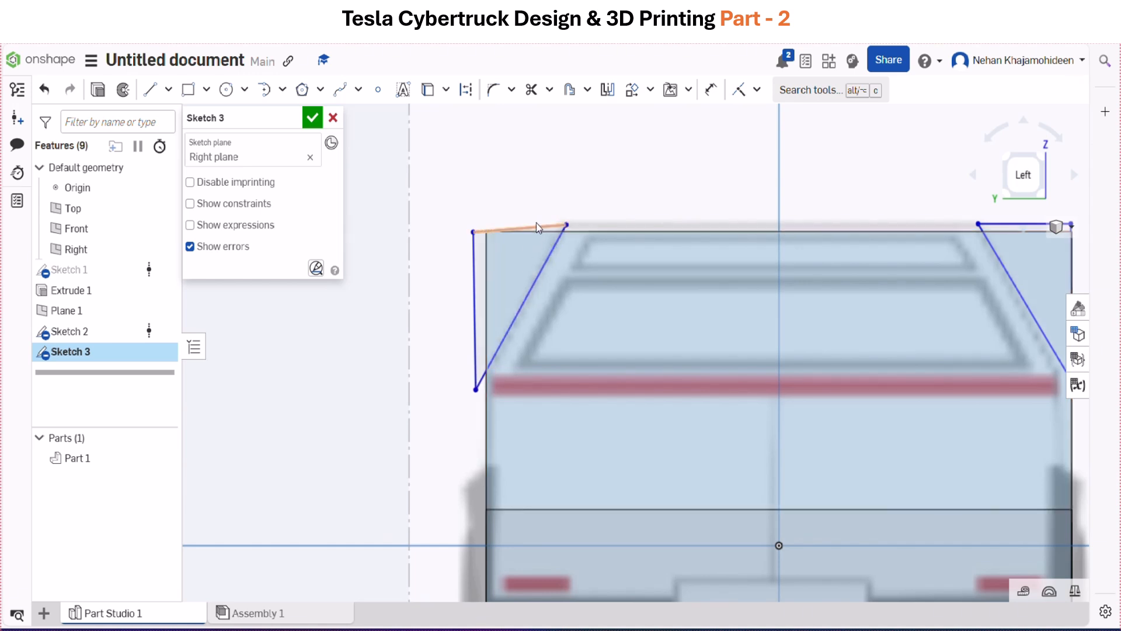
drag(537, 227, 537, 220)
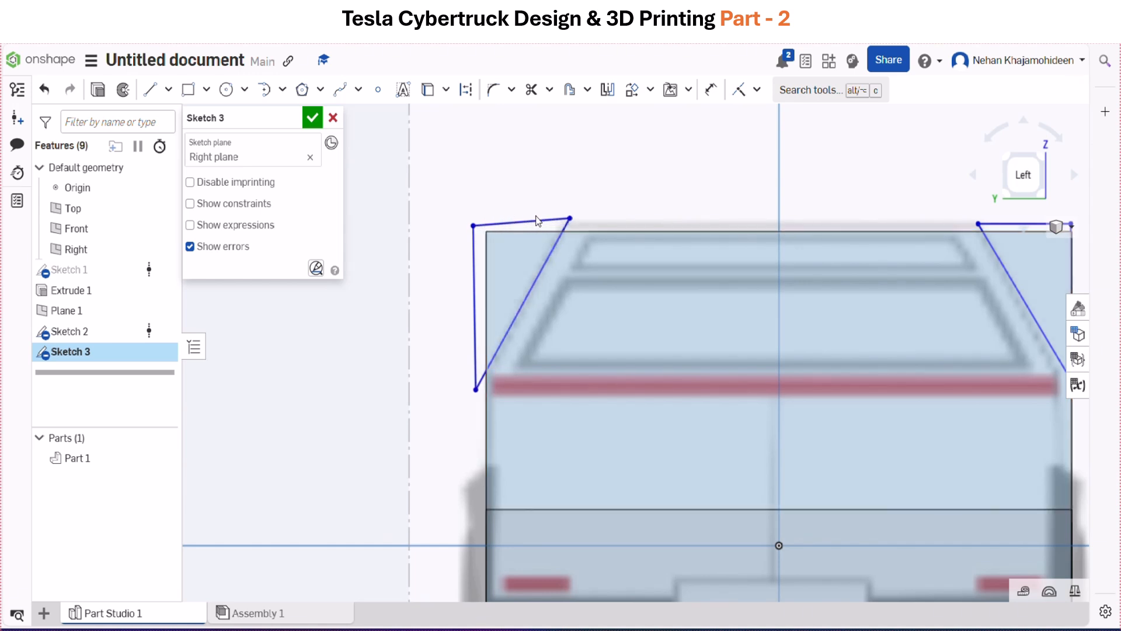
Move the right triangle's vertical edge slightly outside the body outline and finish the sketch
scroll(538, 220, down, 5)
scroll(667, 240, up, 7)
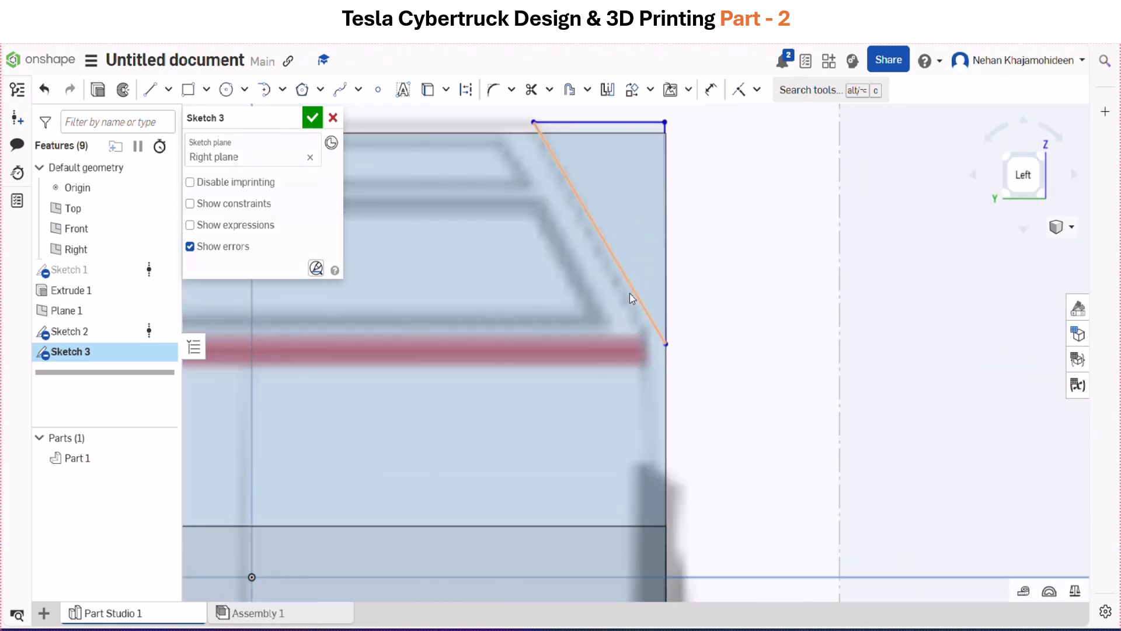
mouse_move(630, 293)
mouse_down()
mouse_move(625, 304)
mouse_move(676, 291)
mouse_up()
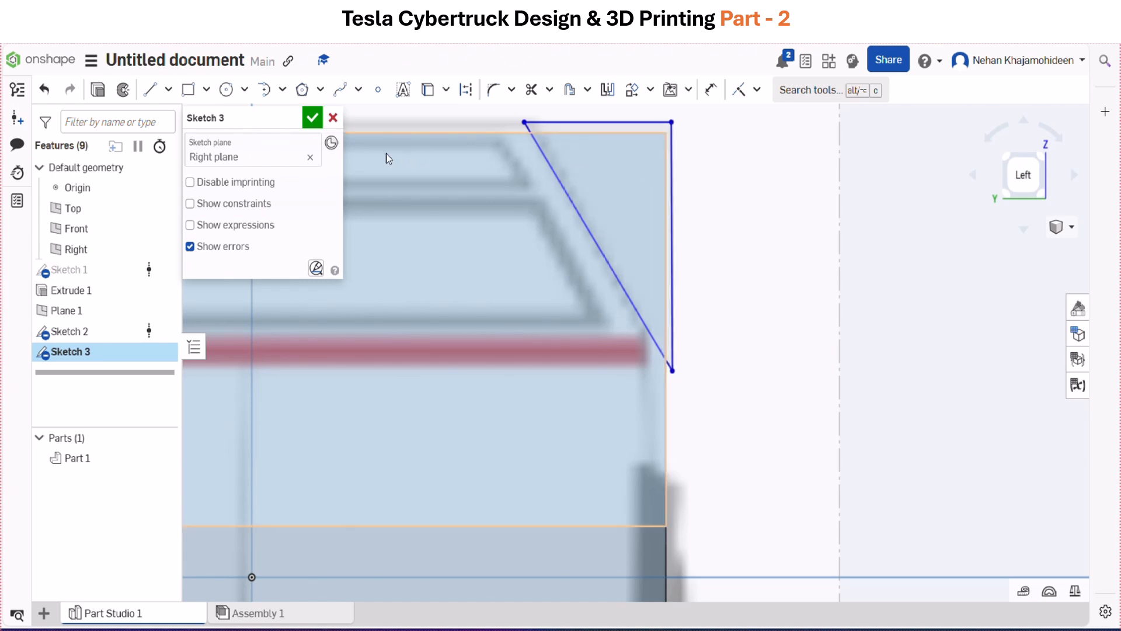
click(313, 118)
scroll(376, 160, down, 3)
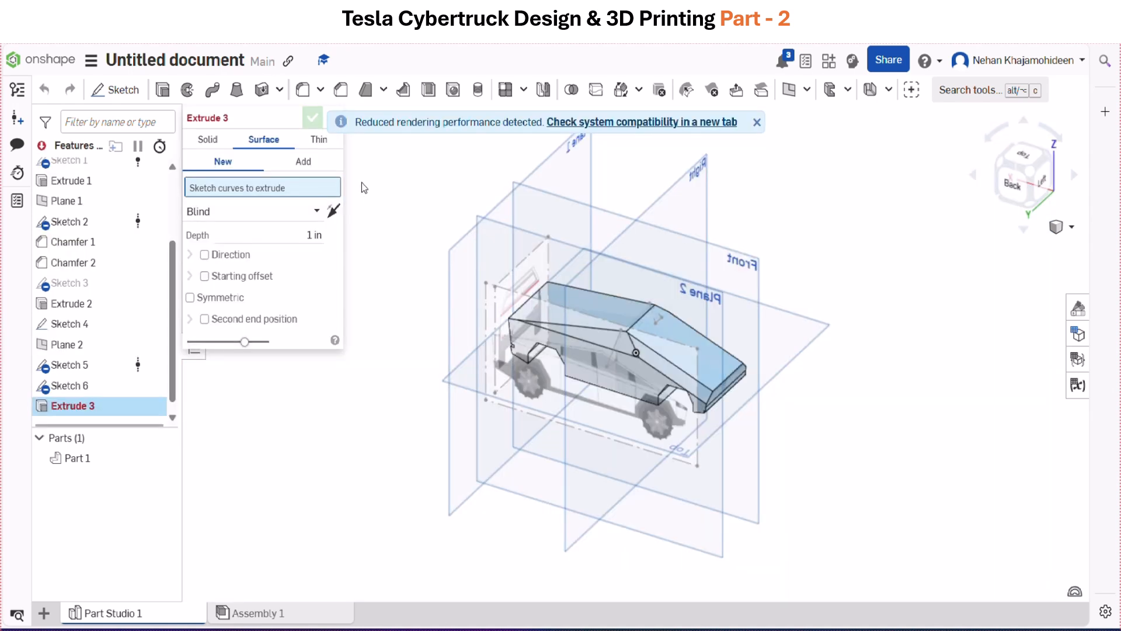
Discard the pending surface extrude and cut the body with Sketch 6's triangles using a symmetric Remove extrude 10.24 in deep
click(756, 123)
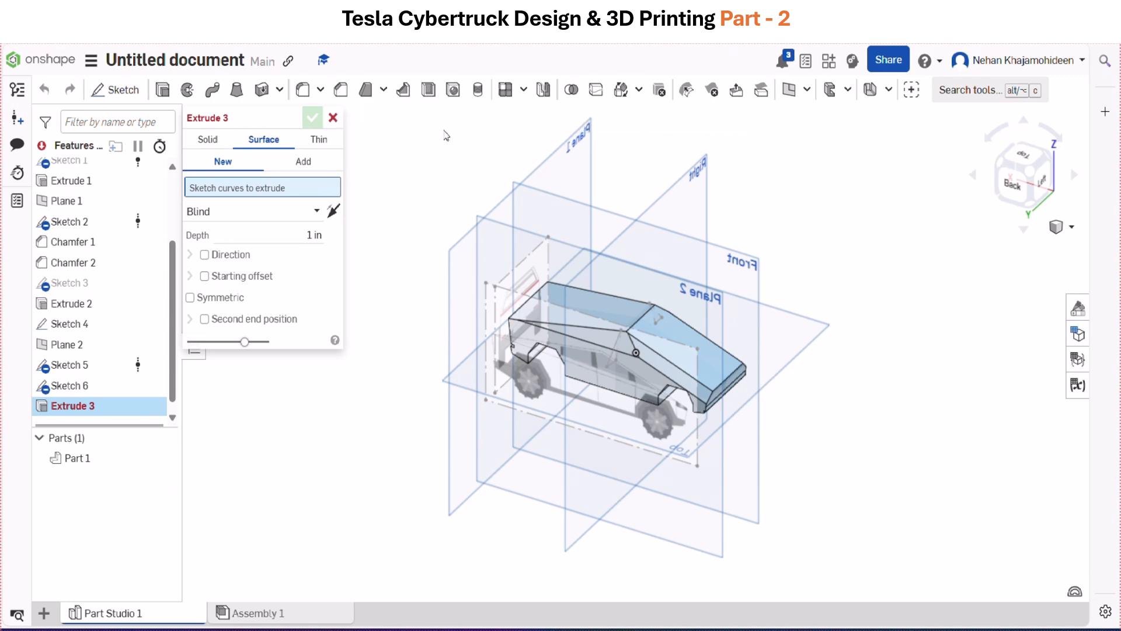
click(335, 118)
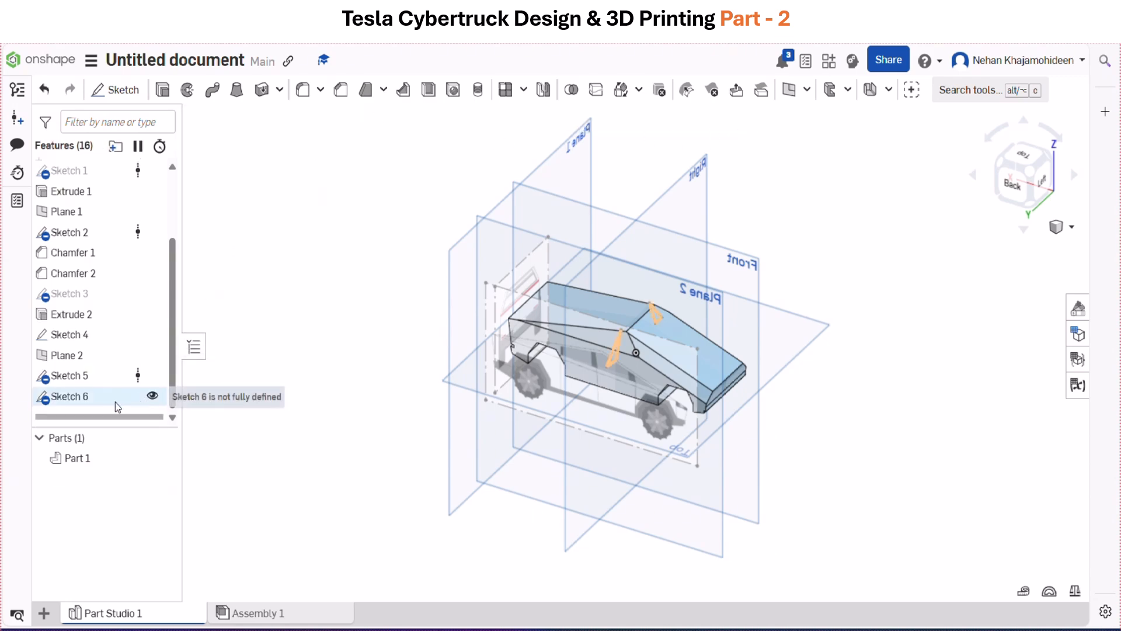
scroll(671, 342, up, 4)
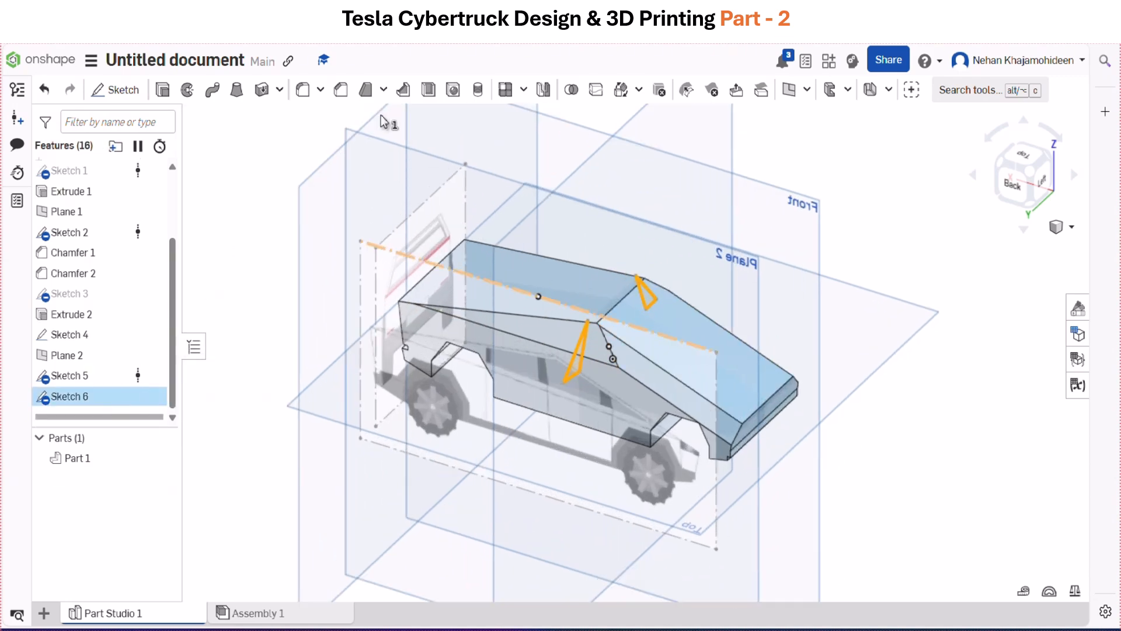
click(162, 91)
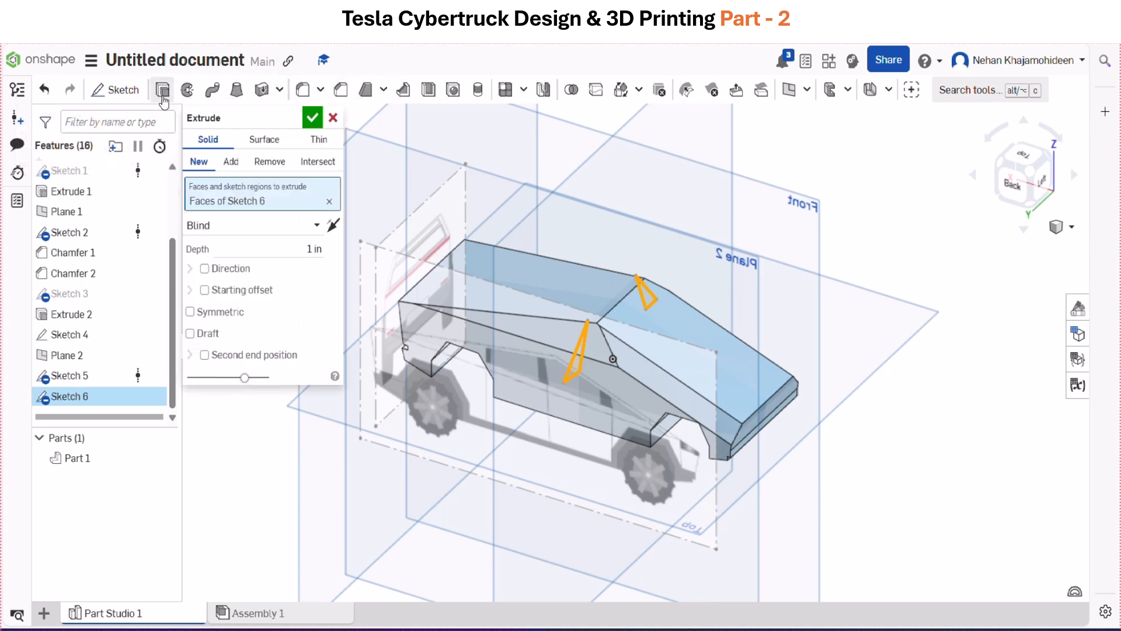
click(264, 161)
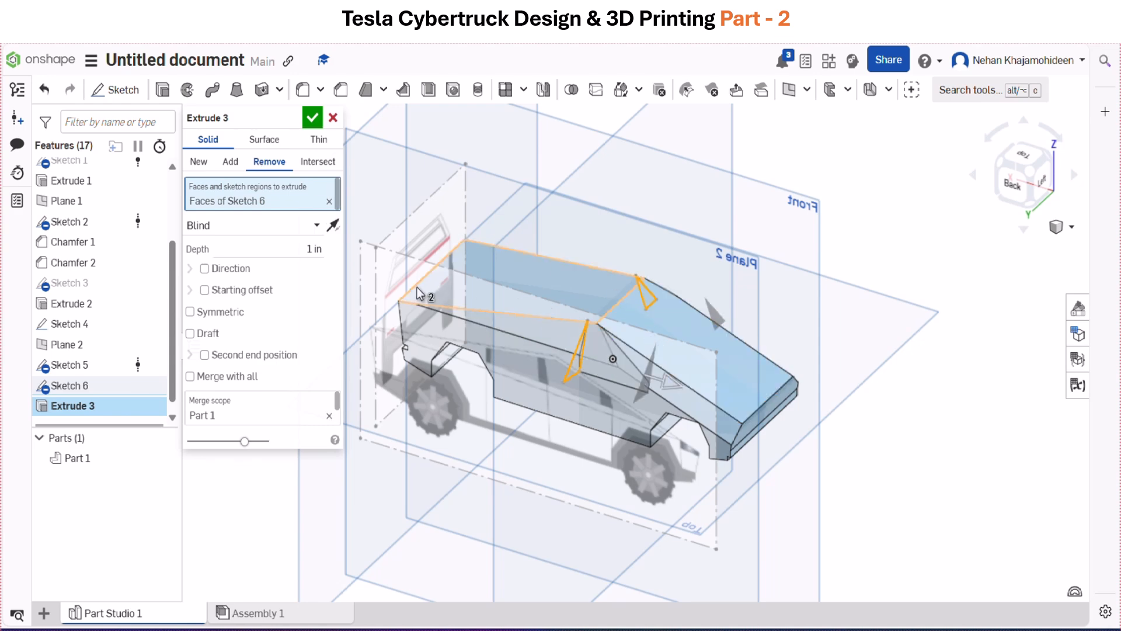
click(216, 312)
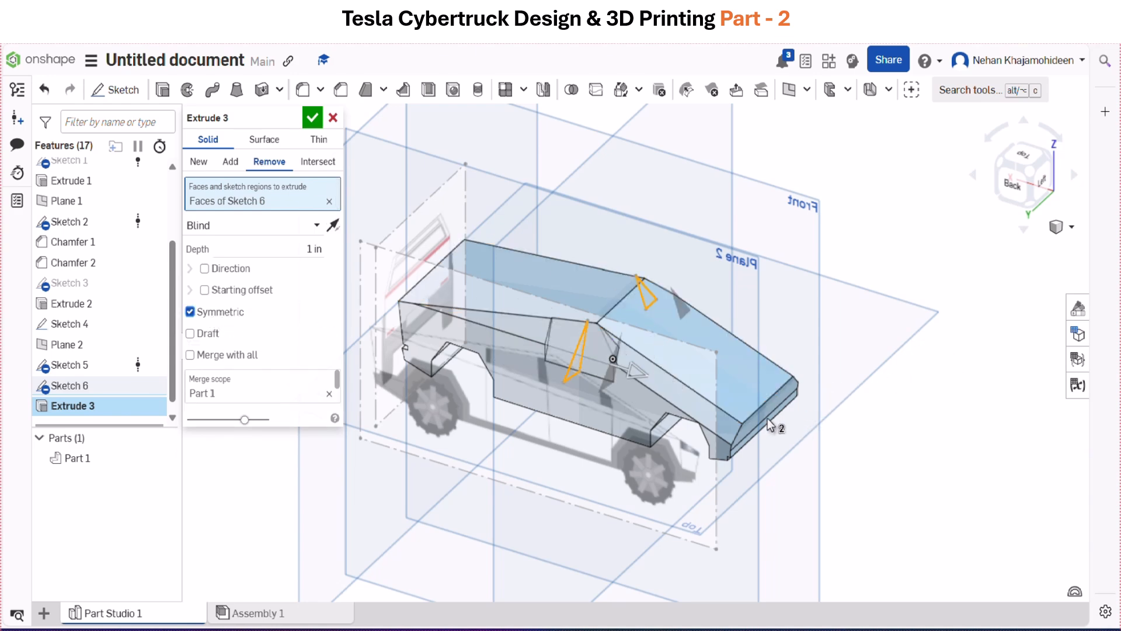
drag(637, 369, 948, 516)
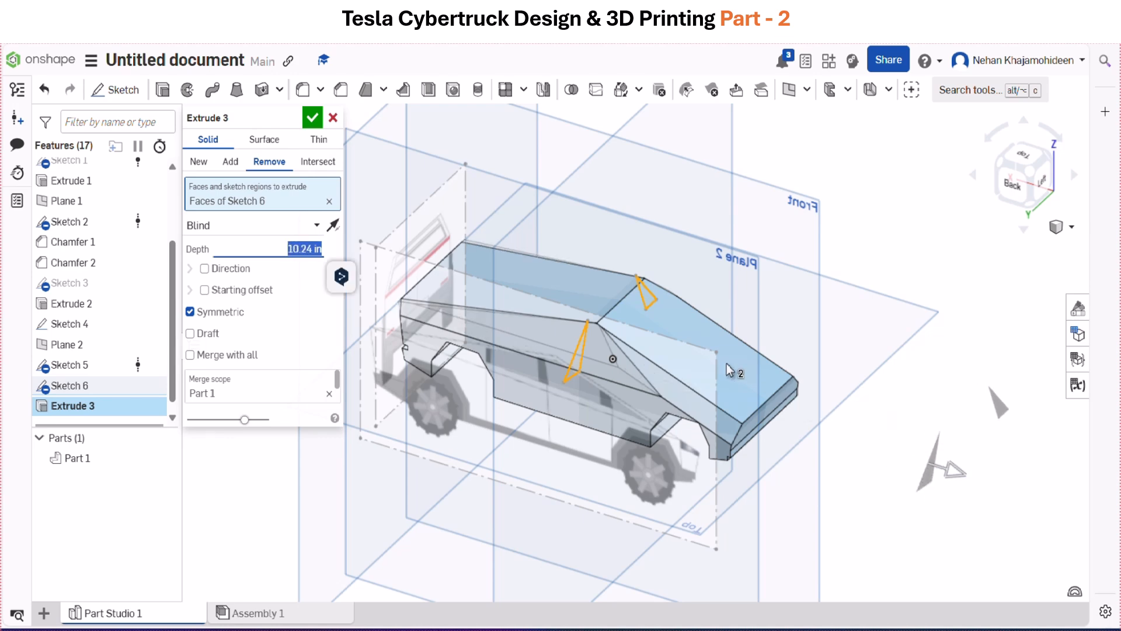
click(312, 119)
Examine the cut body from several angles and compare its back view with the side reference image
scroll(783, 212, up, 3)
scroll(782, 212, down, 2)
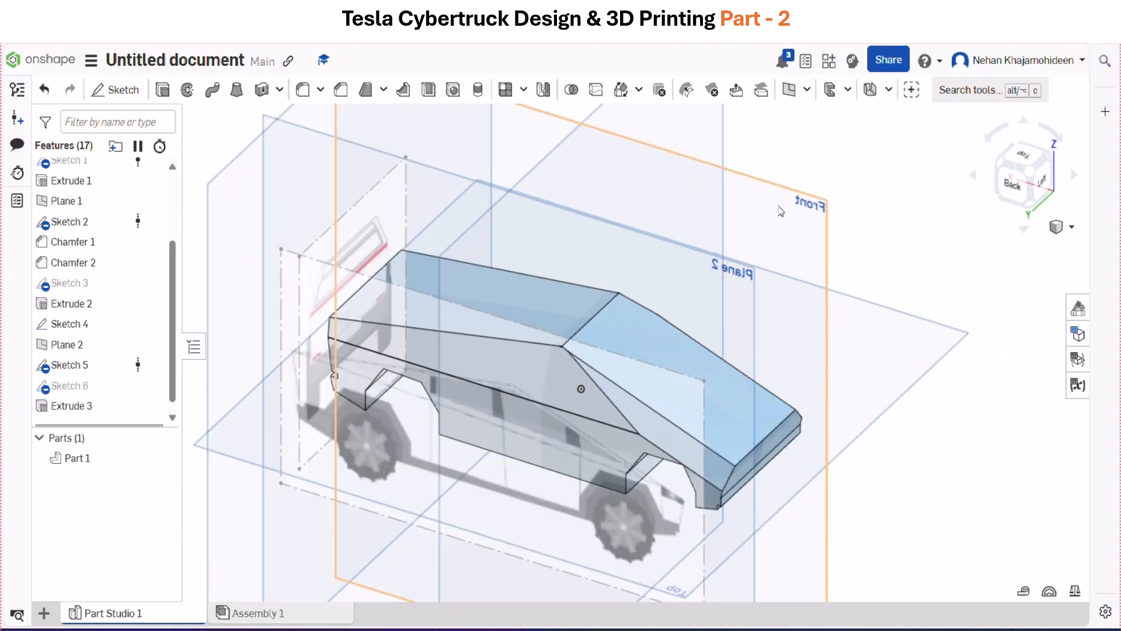
scroll(1030, 172, down, 3)
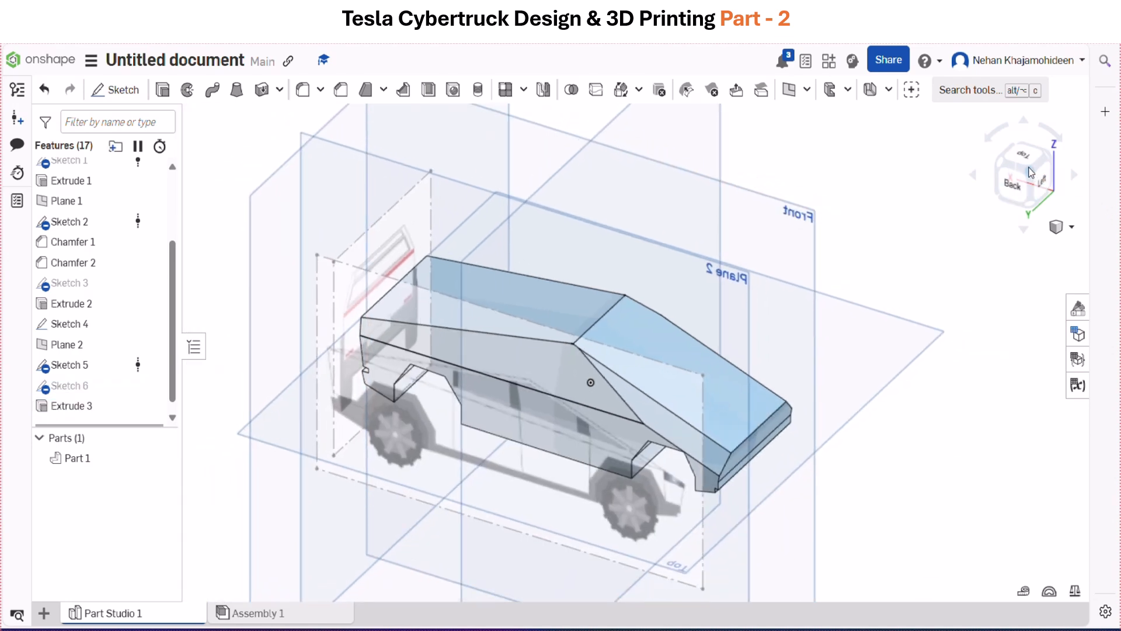
scroll(467, 247, up, 3)
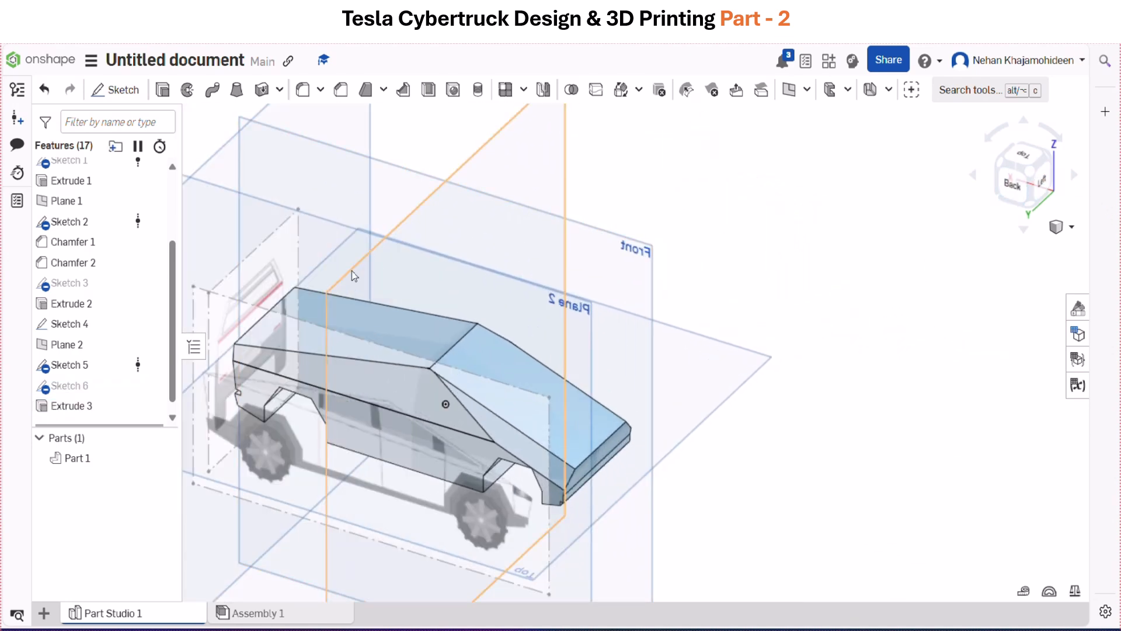
mouse_move(602, 151)
right_down()
mouse_move(633, 114)
mouse_move(630, 128)
right_up()
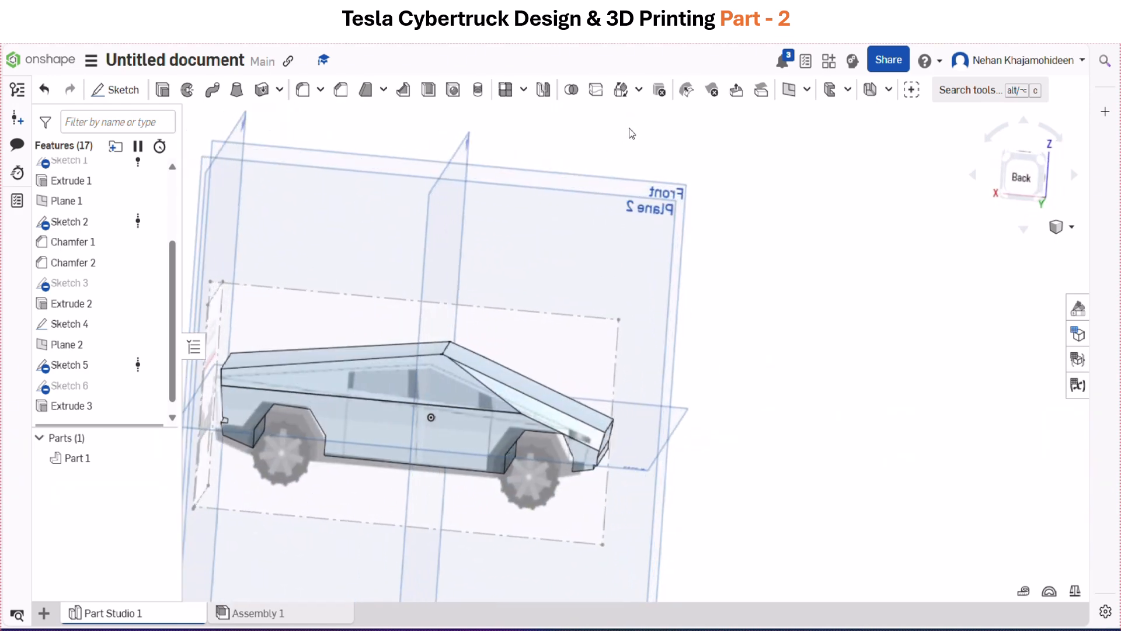
click(1022, 186)
click(447, 122)
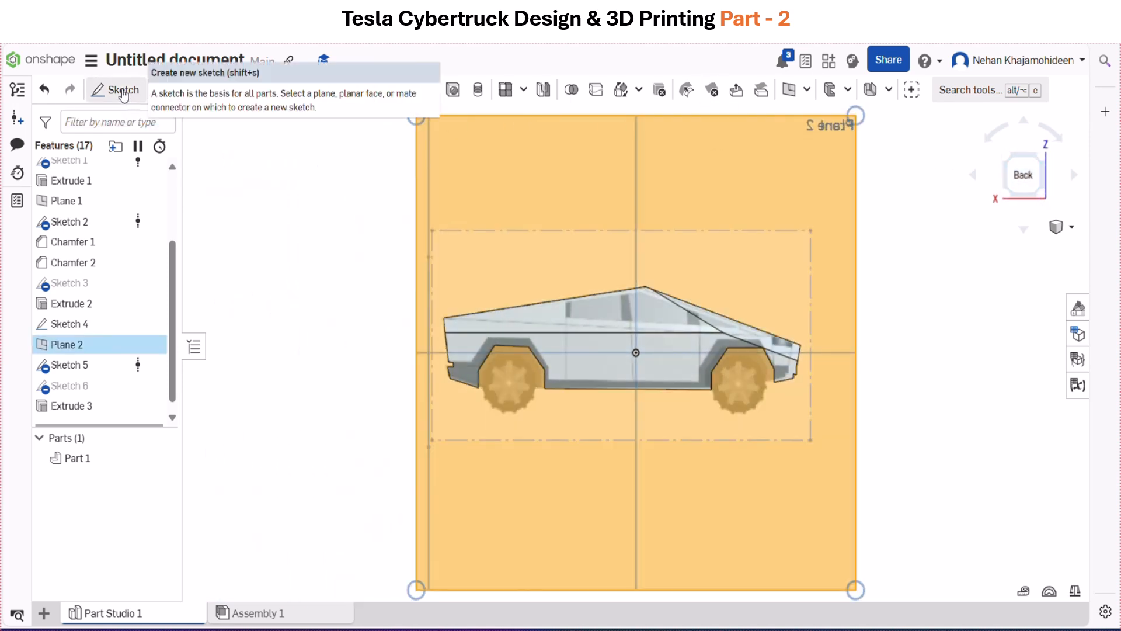
click(929, 204)
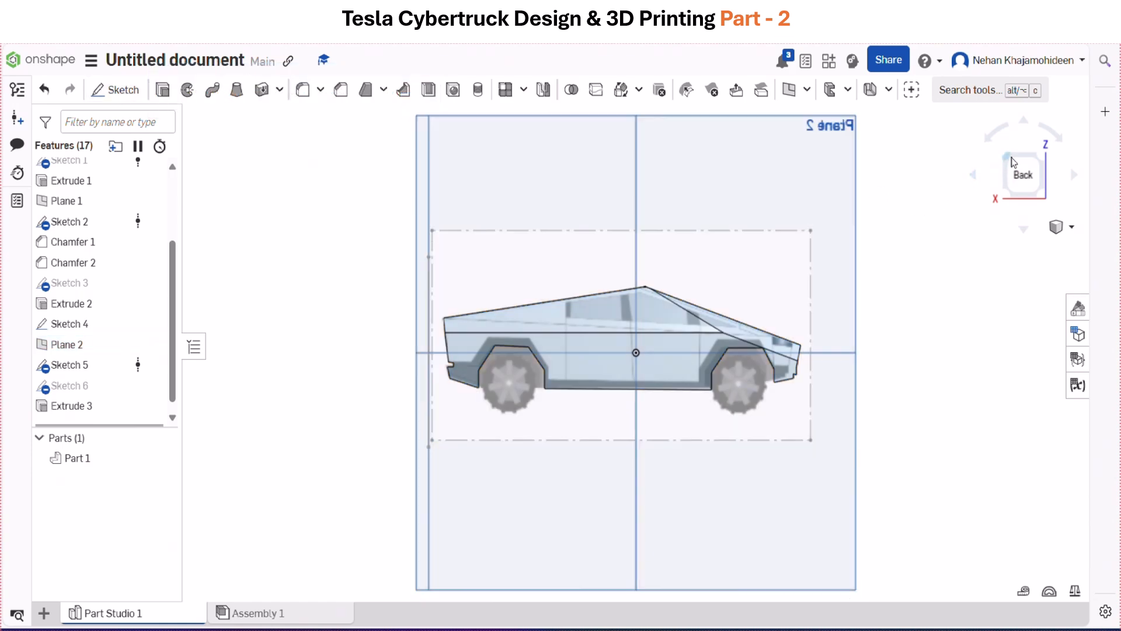
Start a new sketch on the large sloped upper side face next to the body's roof
click(1006, 157)
scroll(576, 365, up, 3)
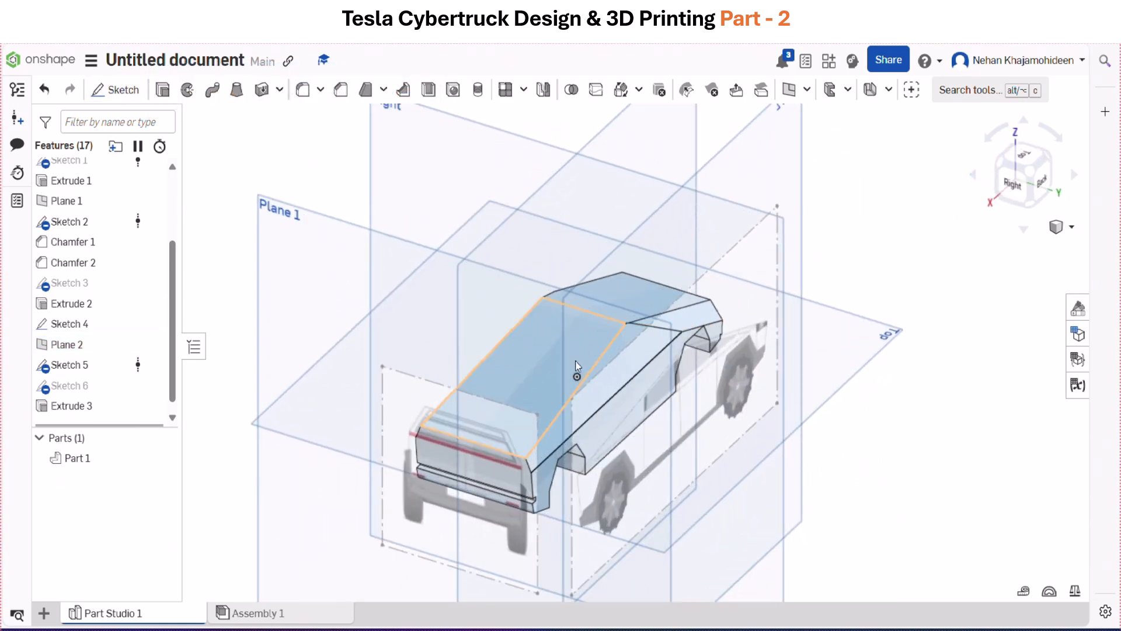
scroll(575, 361, up, 2)
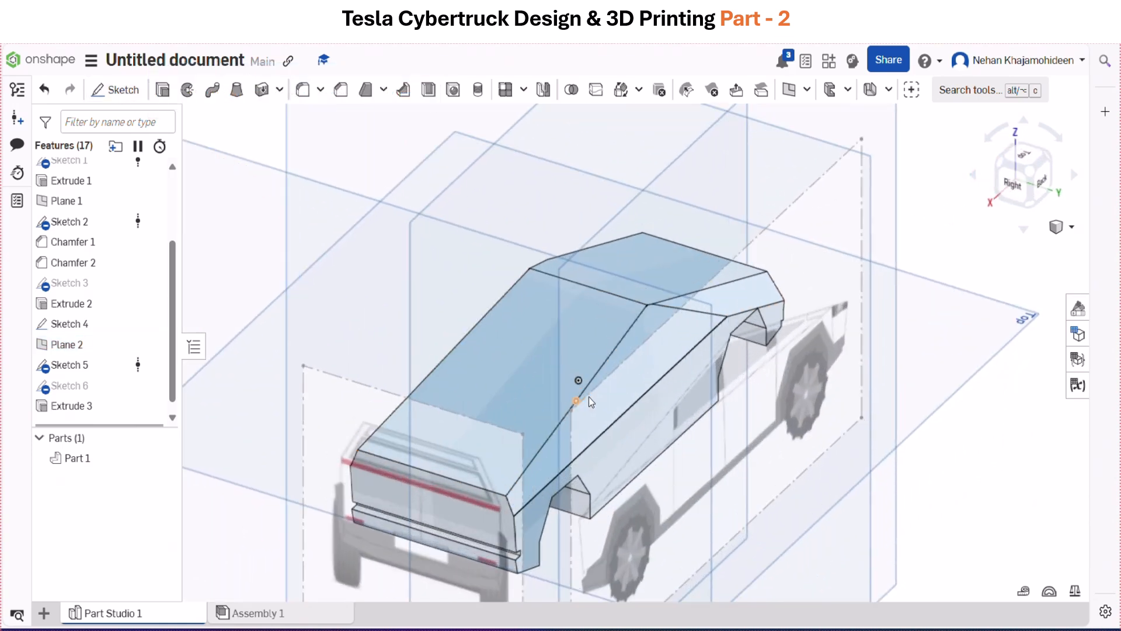
click(618, 357)
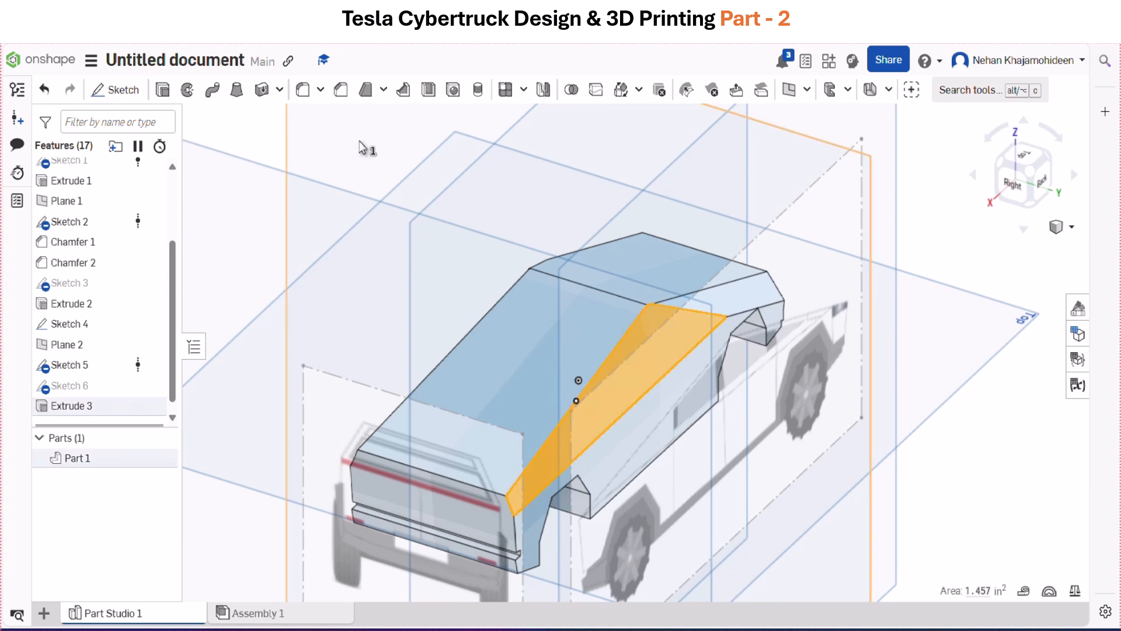
click(115, 89)
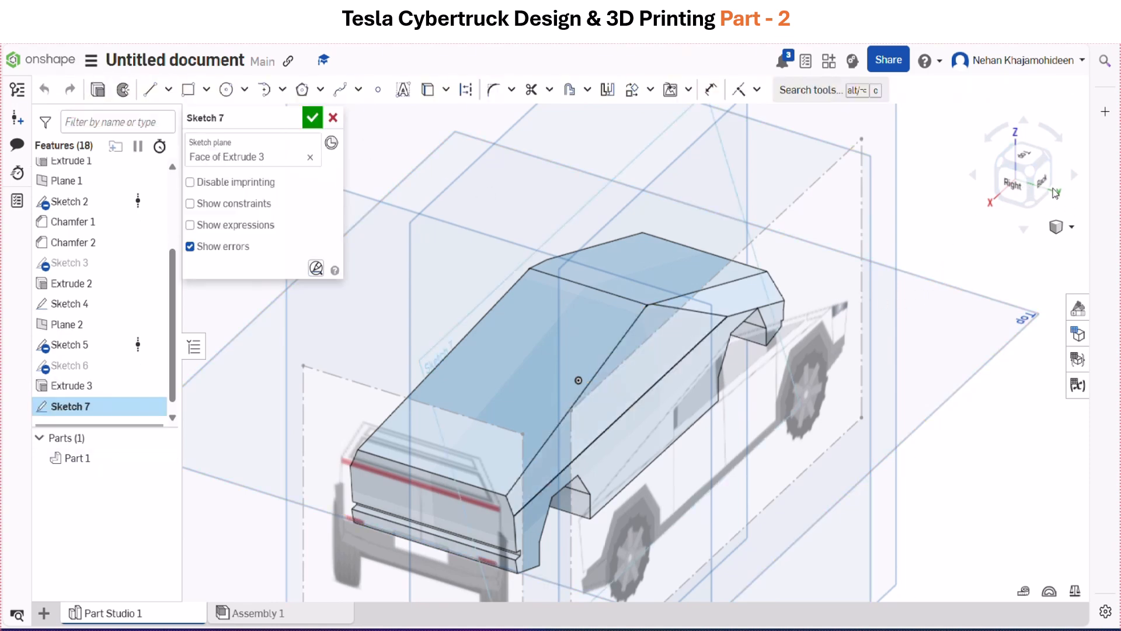
key(f)
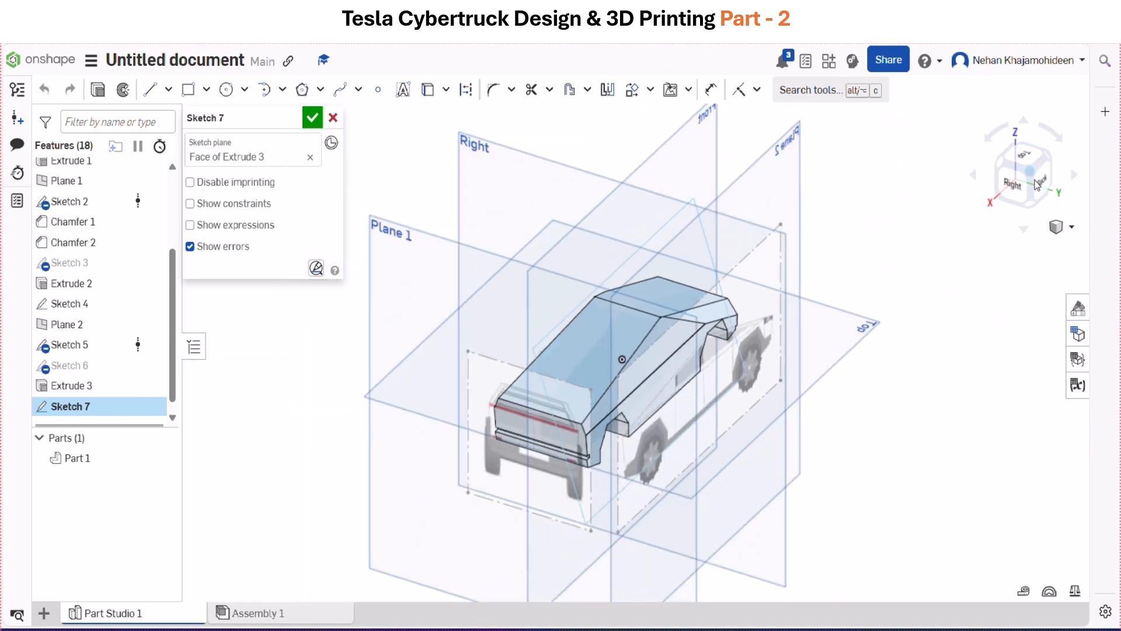
click(1051, 185)
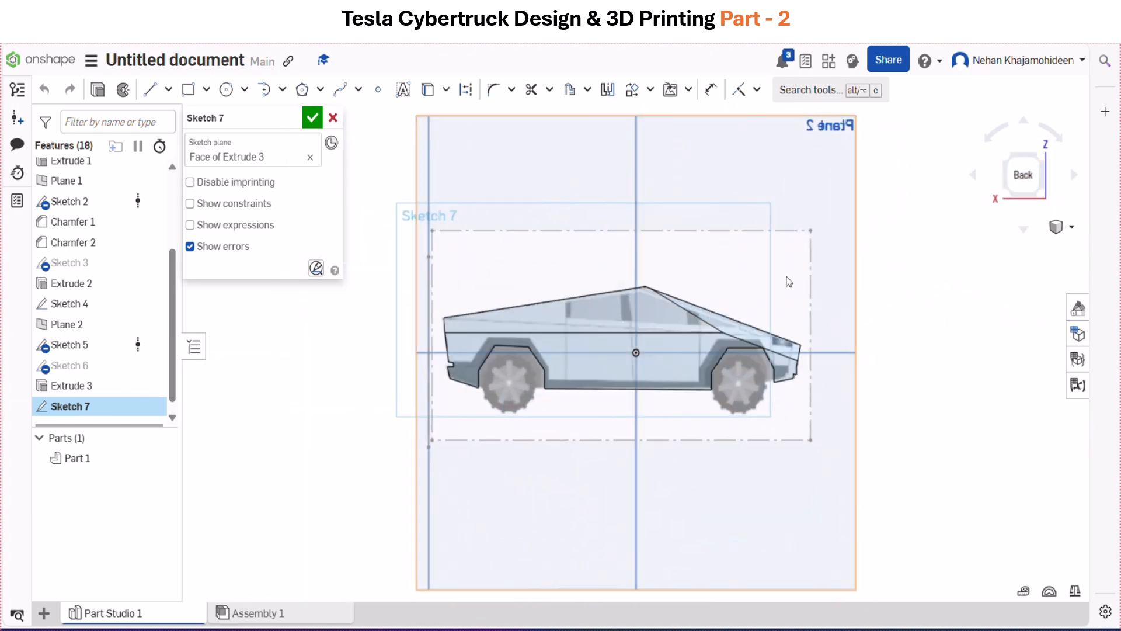
scroll(614, 296, up, 5)
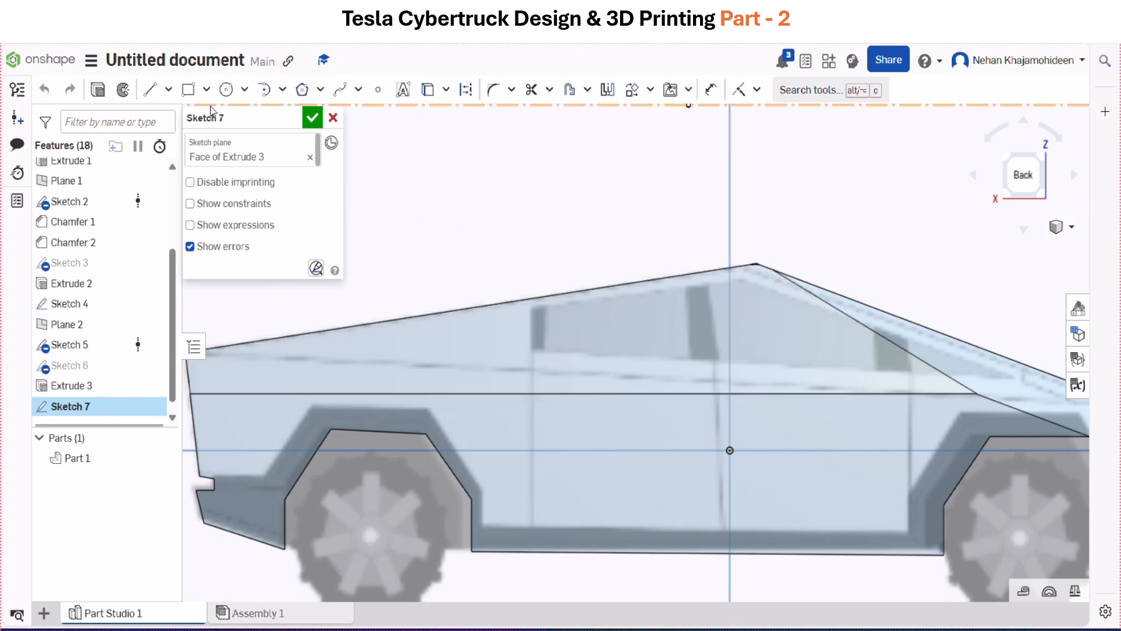
Trace the rear side window as four lines: lower edge about 0.76 in, front 0.34 in, upper 0.7 in, rear 0.22 in
click(150, 89)
scroll(466, 345, up, 2)
scroll(466, 345, up, 2)
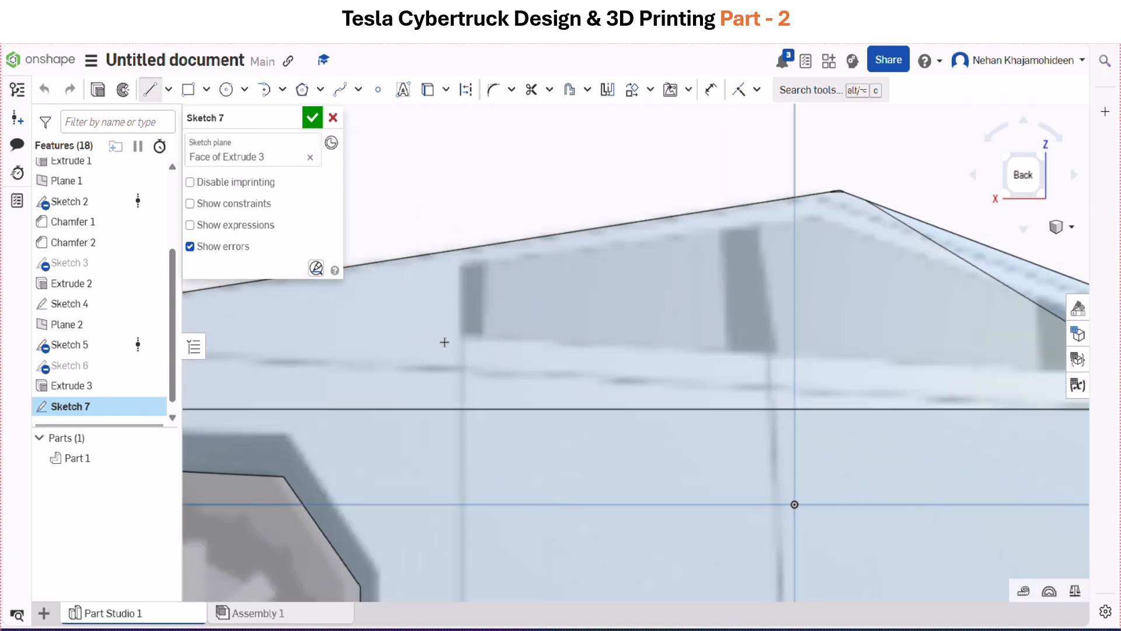
click(464, 335)
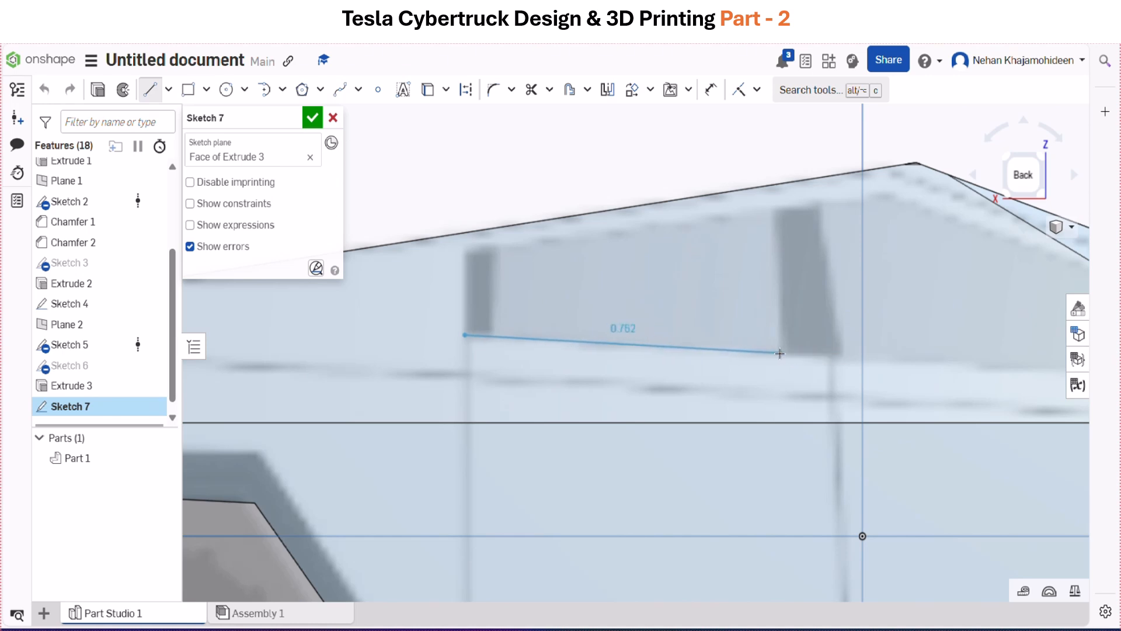
click(780, 353)
click(780, 210)
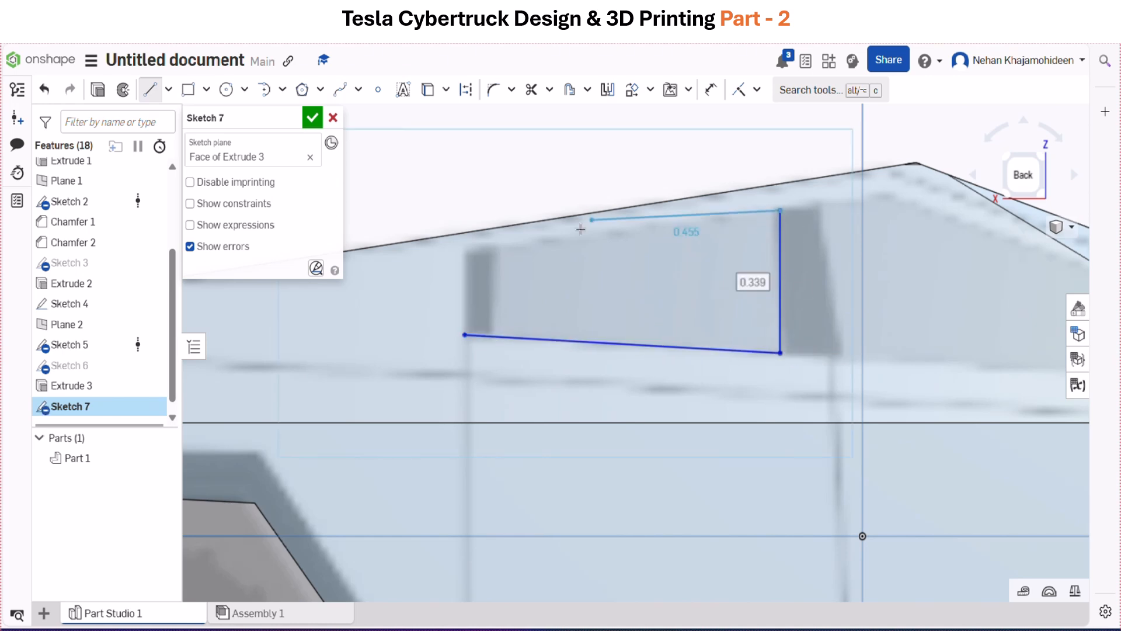
click(493, 242)
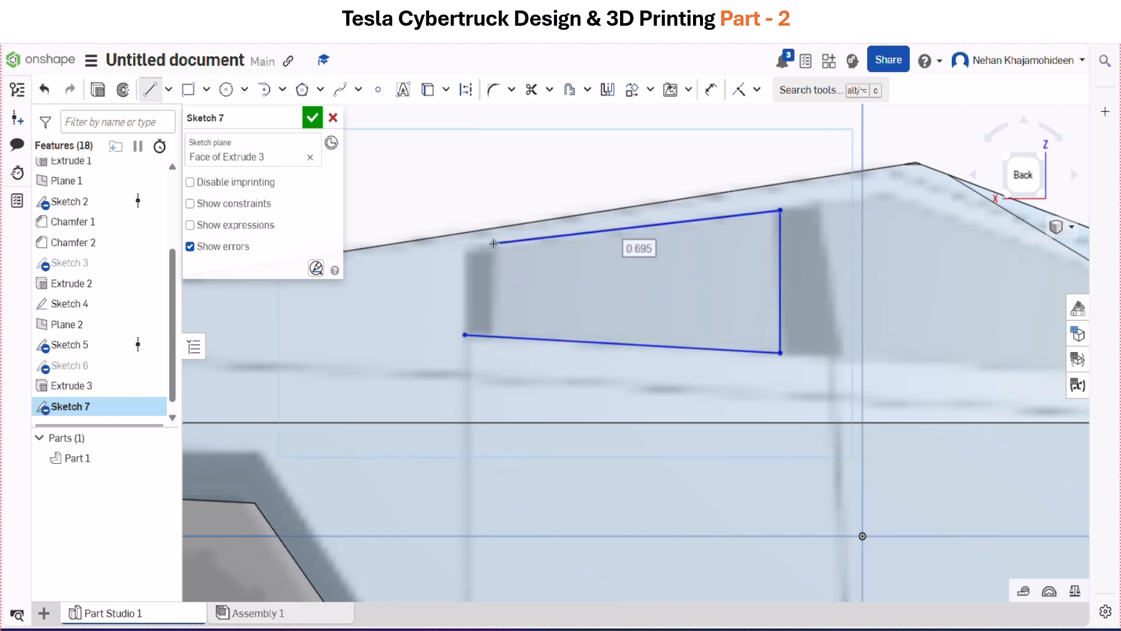
click(494, 336)
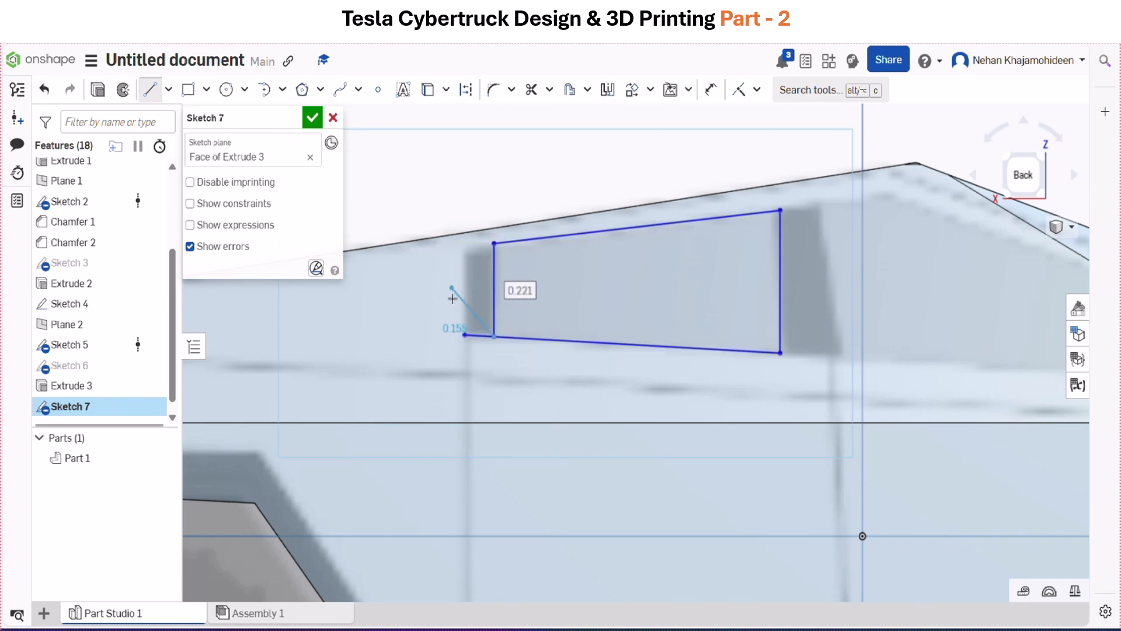
Outline the narrow dark strip behind the rear side window, about 0.07 in wide
click(466, 334)
scroll(494, 244, up, 2)
scroll(949, 325, down, 8)
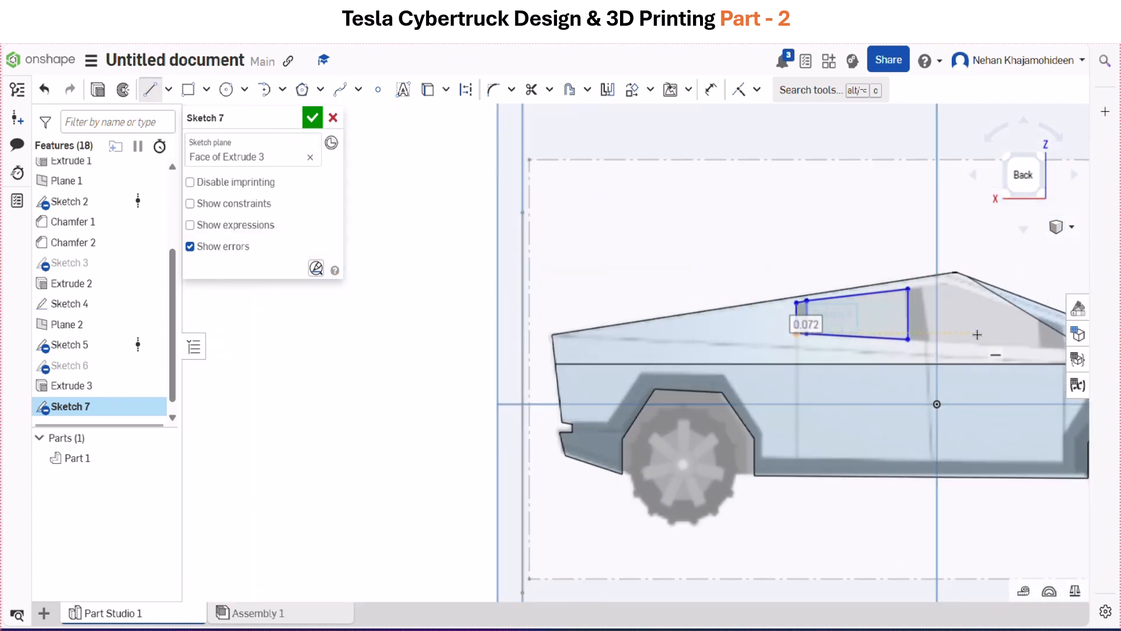
Trace the front side window, with its front edge about 0.19 in high, and close the dark pillar between both windows
scroll(961, 327, up, 5)
click(838, 185)
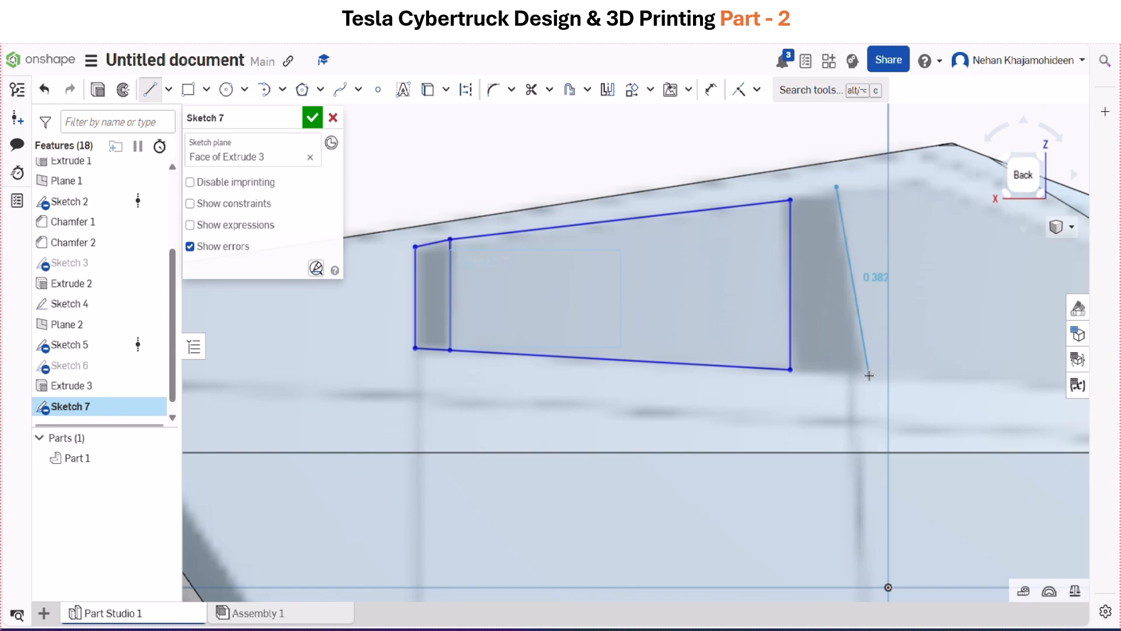
click(870, 376)
scroll(871, 377, down, 6)
scroll(979, 376, up, 8)
click(891, 415)
scroll(893, 281, down, 5)
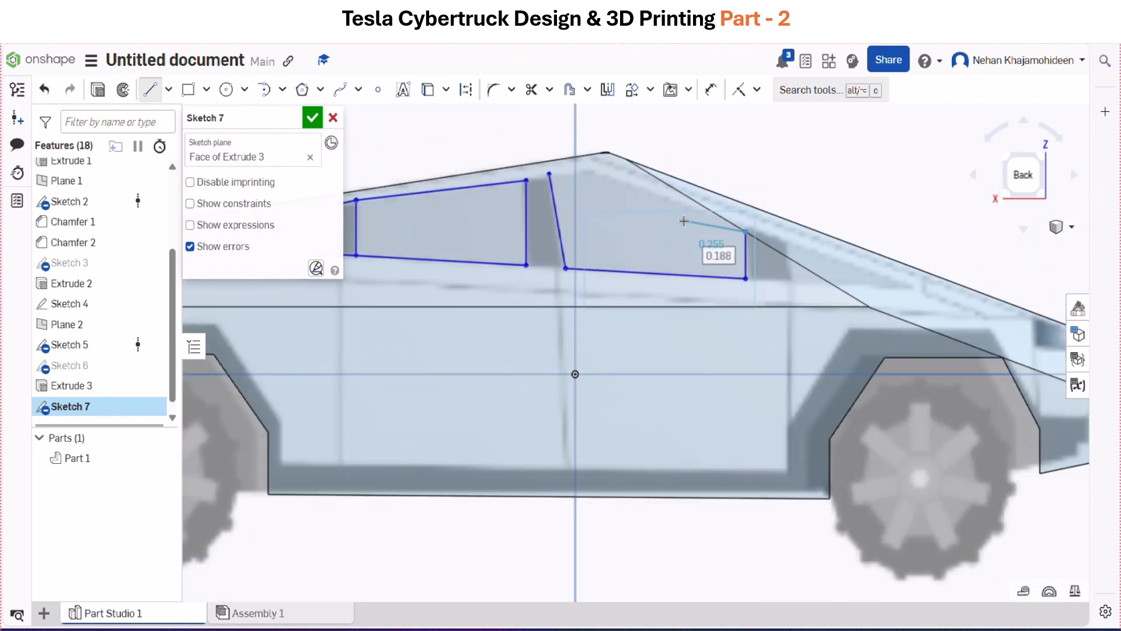
click(745, 231)
click(586, 169)
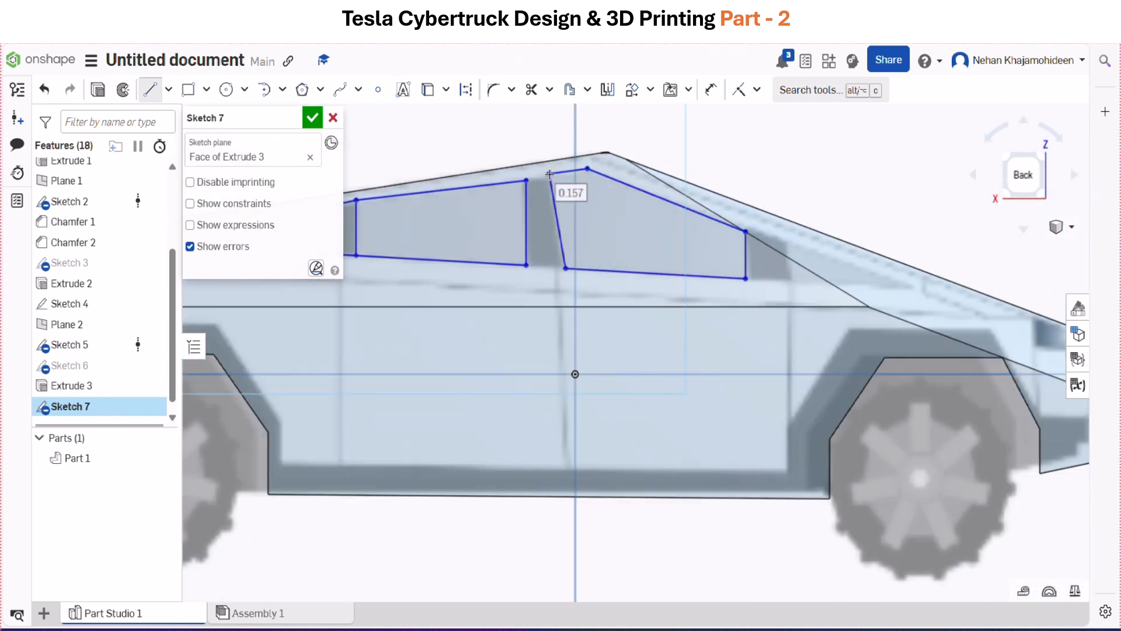
scroll(550, 174, up, 3)
click(550, 174)
scroll(832, 226, up, 2)
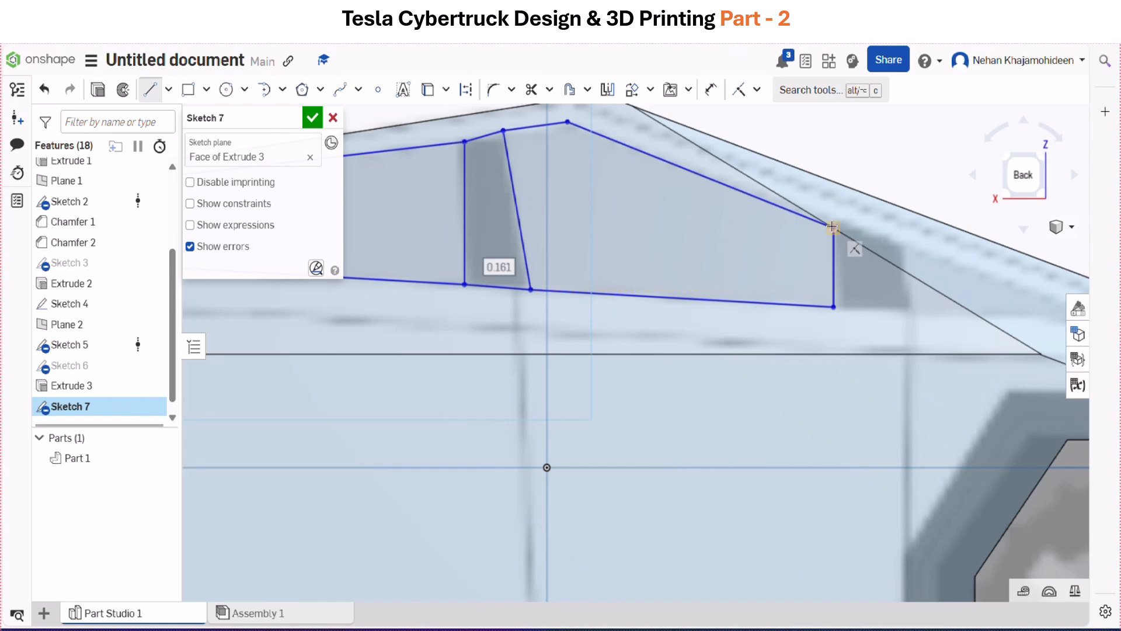
Outline the small dark pane directly ahead of the front side window
click(832, 226)
click(896, 239)
click(910, 305)
click(833, 306)
Outline the pointed pane ahead of the small dark pane, with a tip edge about 0.035 in long
click(896, 240)
scroll(1032, 294, down, 2)
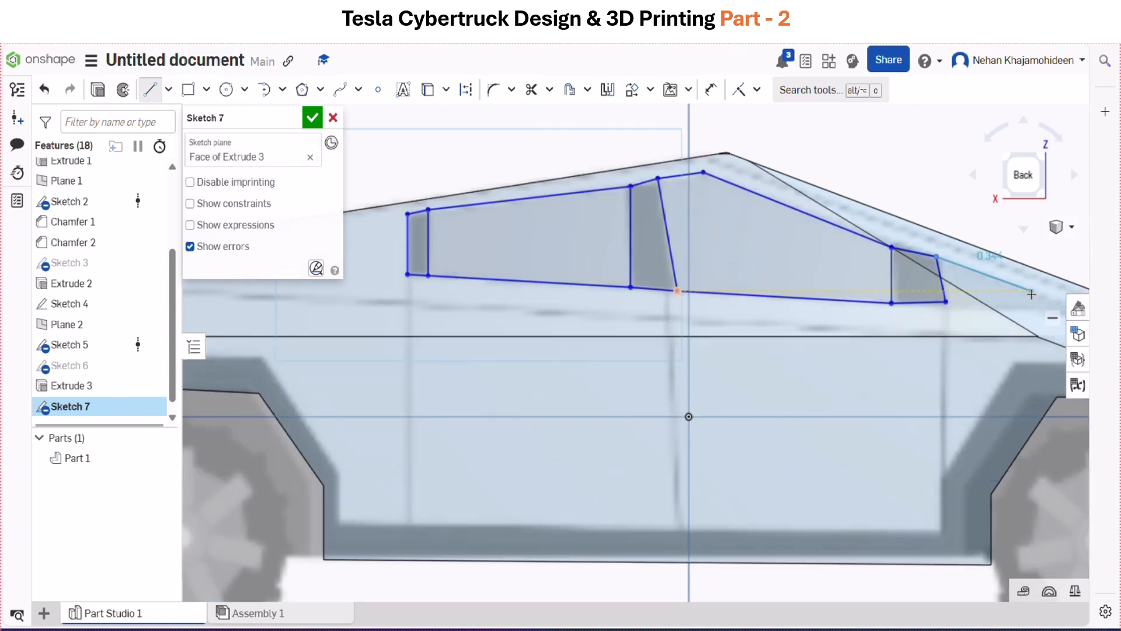
scroll(1031, 294, down, 3)
scroll(934, 303, up, 2)
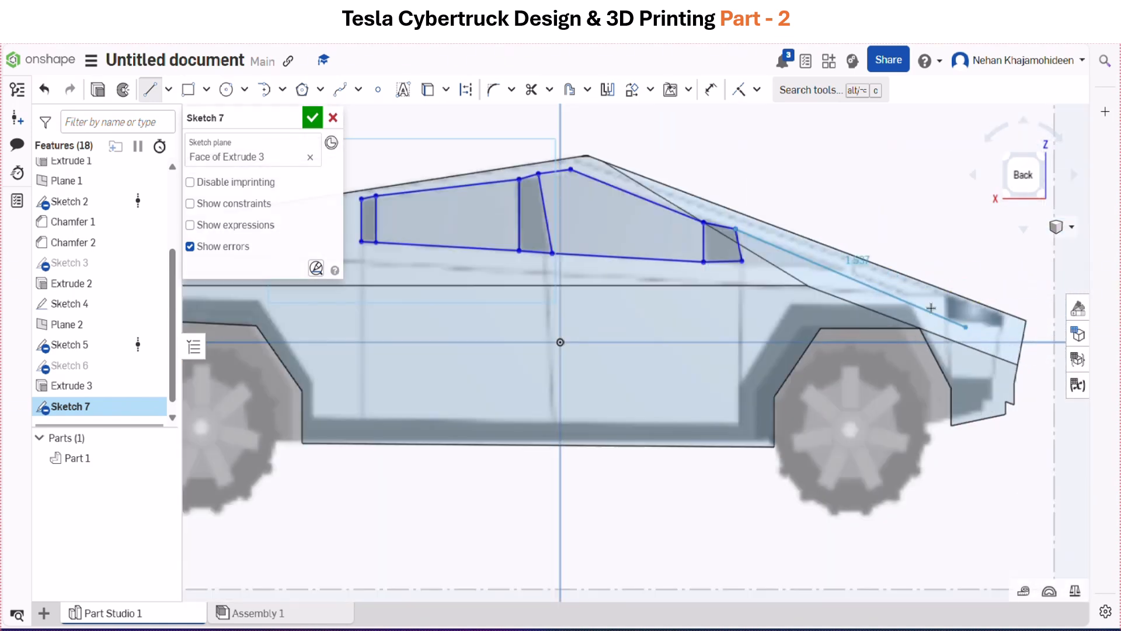
scroll(840, 276, up, 2)
click(846, 255)
click(840, 268)
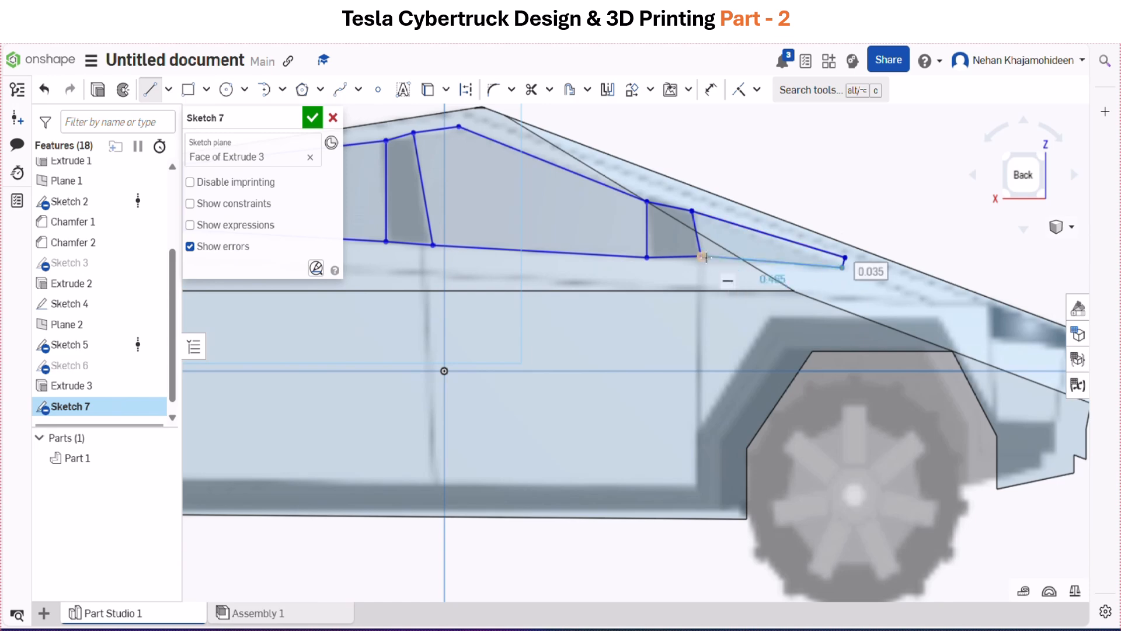
click(700, 256)
key(Escape)
Undo the pointed pane's lower edge, then redraw it between the repositioned tip and the small dark pane's lower front corner
scroll(682, 249, up, 10)
scroll(686, 251, down, 4)
key(ctrl+z)
scroll(869, 322, up, 4)
click(150, 90)
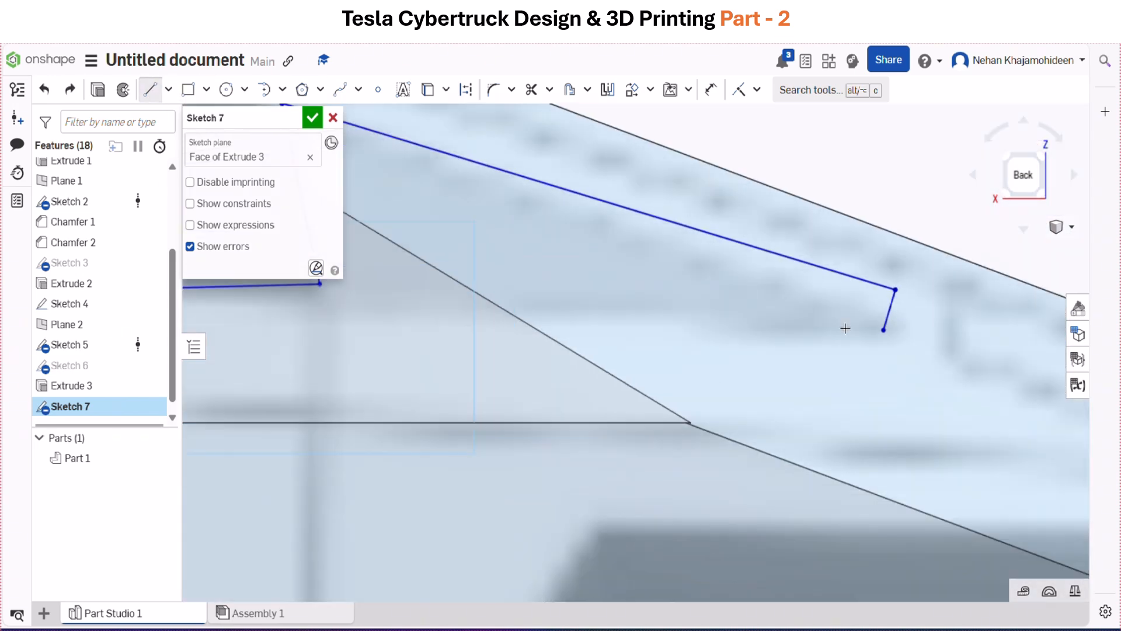
drag(896, 288, 903, 331)
click(150, 89)
click(903, 336)
scroll(830, 341, down, 3)
click(576, 310)
key(Escape)
Reposition the corners of the small dark pane and the pointed pane to follow the reference image
scroll(435, 365, up, 3)
drag(493, 311, 488, 287)
drag(678, 247, 685, 283)
scroll(712, 307, down, 6)
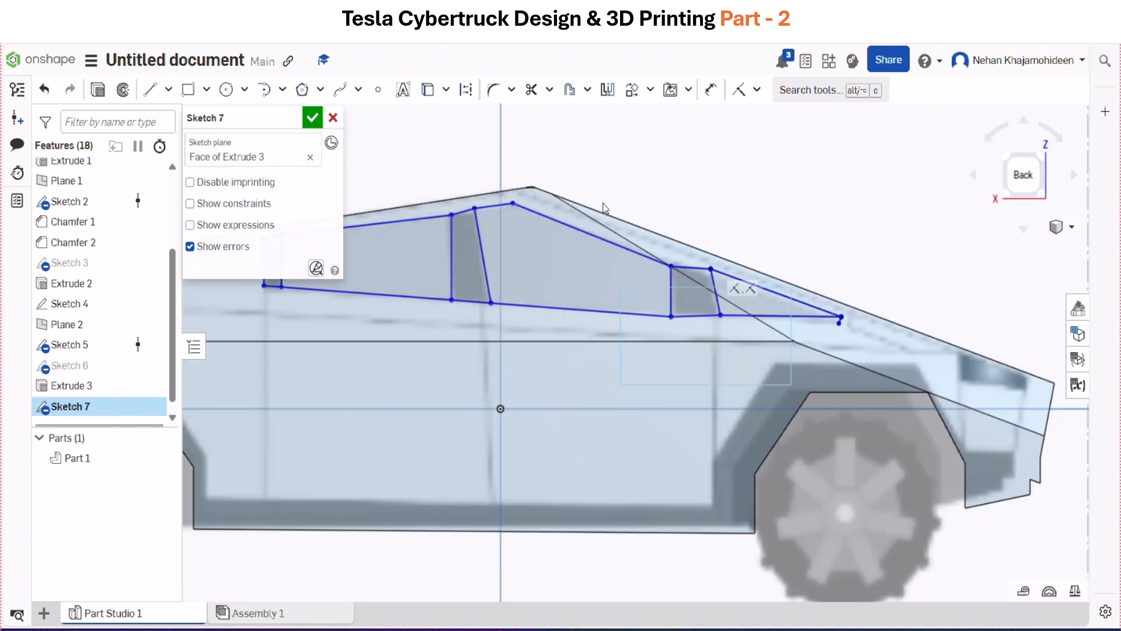
scroll(663, 237, up, 5)
drag(691, 332, 695, 334)
scroll(694, 335, down, 5)
scroll(537, 236, up, 5)
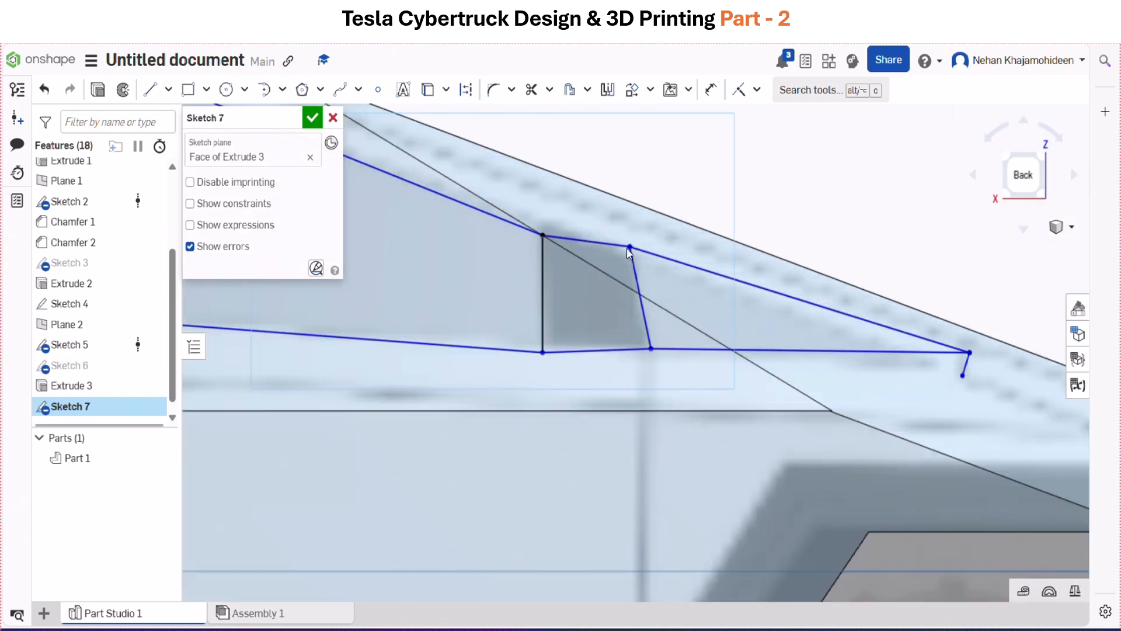
Trim away the front window's sloping upper edge and the small dark pane's upper edge
scroll(509, 202, down, 3)
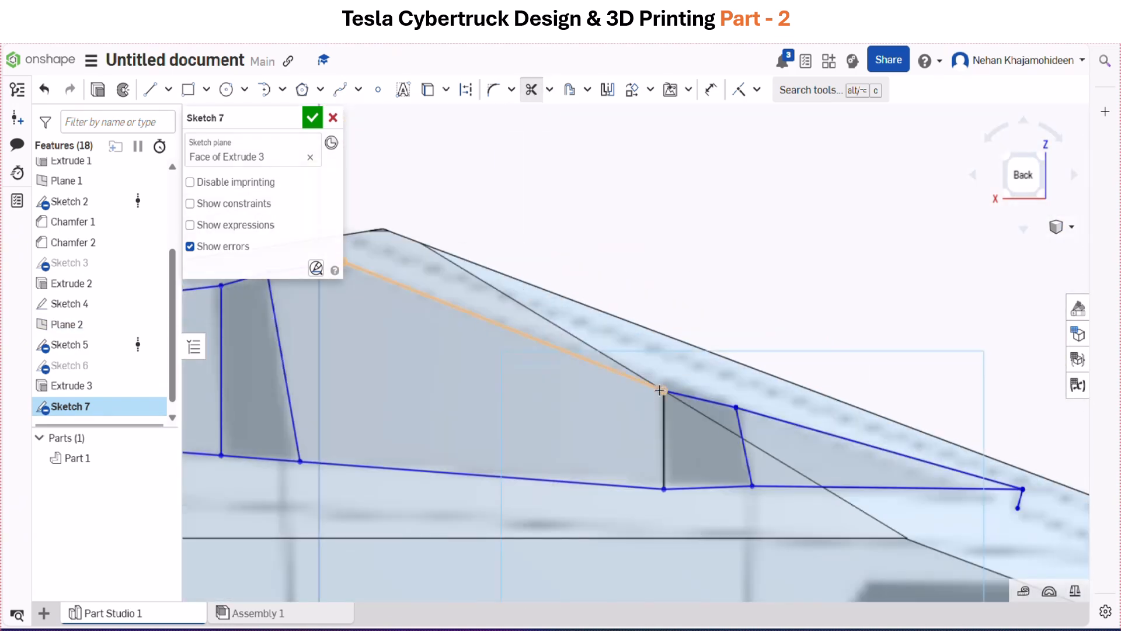
scroll(338, 332, up, 5)
drag(365, 335, 368, 352)
scroll(465, 318, down, 2)
Redraw the upper edges from the front window's peak through the divider's top to the small dark pane's front corner
key(l)
middle_drag(573, 345, 512, 322)
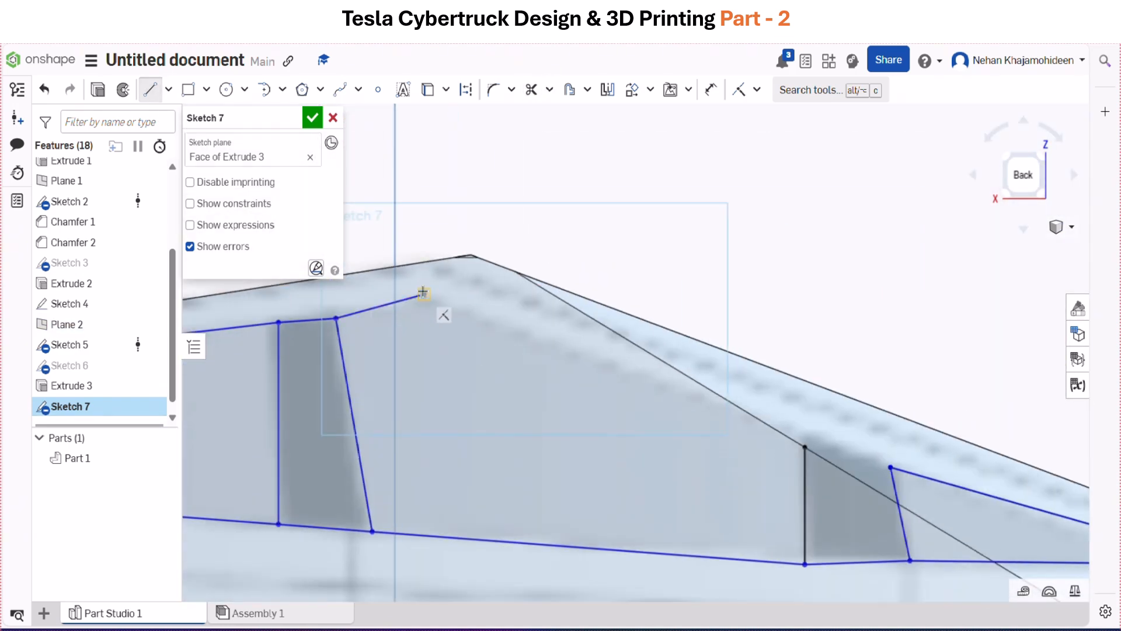
click(424, 294)
click(805, 447)
click(891, 467)
scroll(817, 455, up, 6)
click(746, 409)
key(Escape)
scroll(782, 310, down, 7)
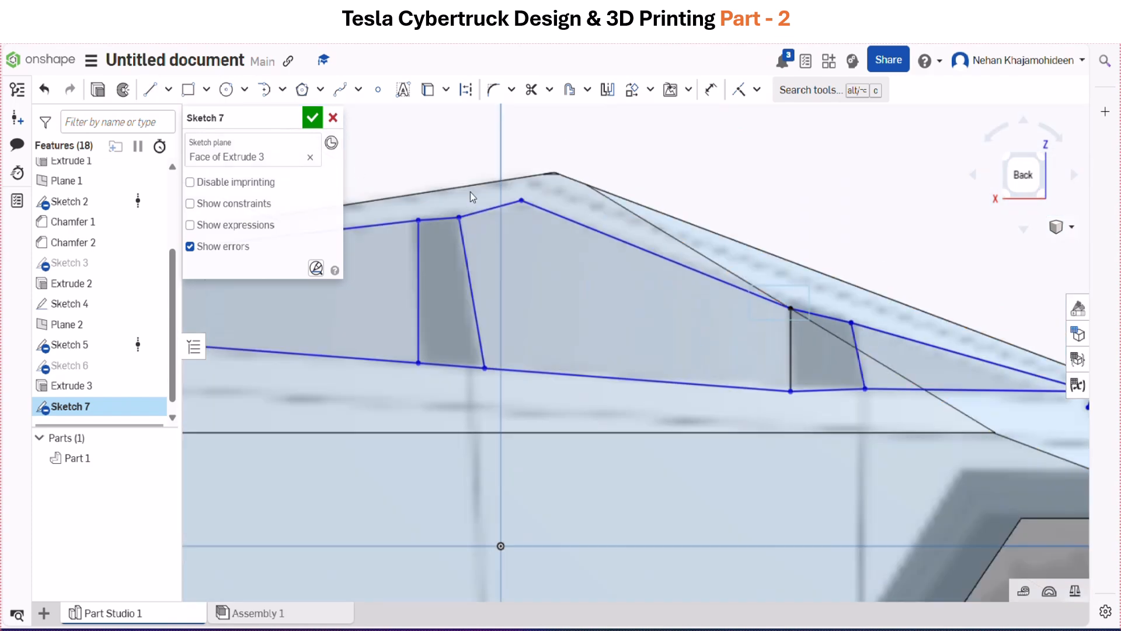
Trim away the front window's sloping upper edge, the divider line and the small dark pane's upper edge
scroll(852, 277, up, 2)
scroll(749, 338, up, 3)
scroll(750, 409, down, 7)
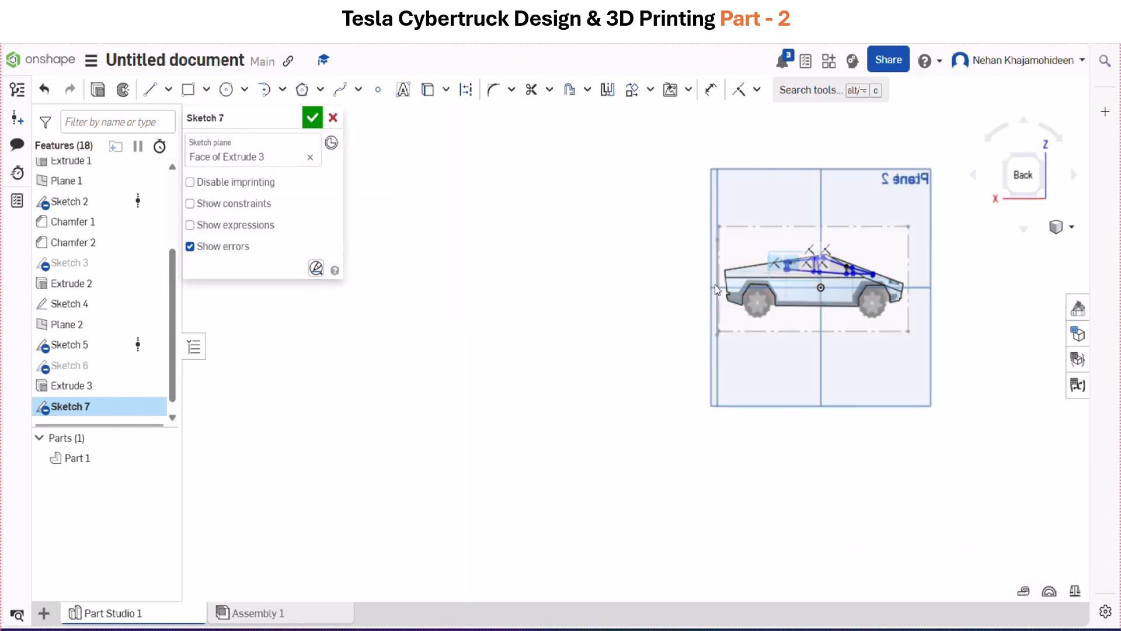
scroll(817, 303, up, 7)
key(m)
click(935, 348)
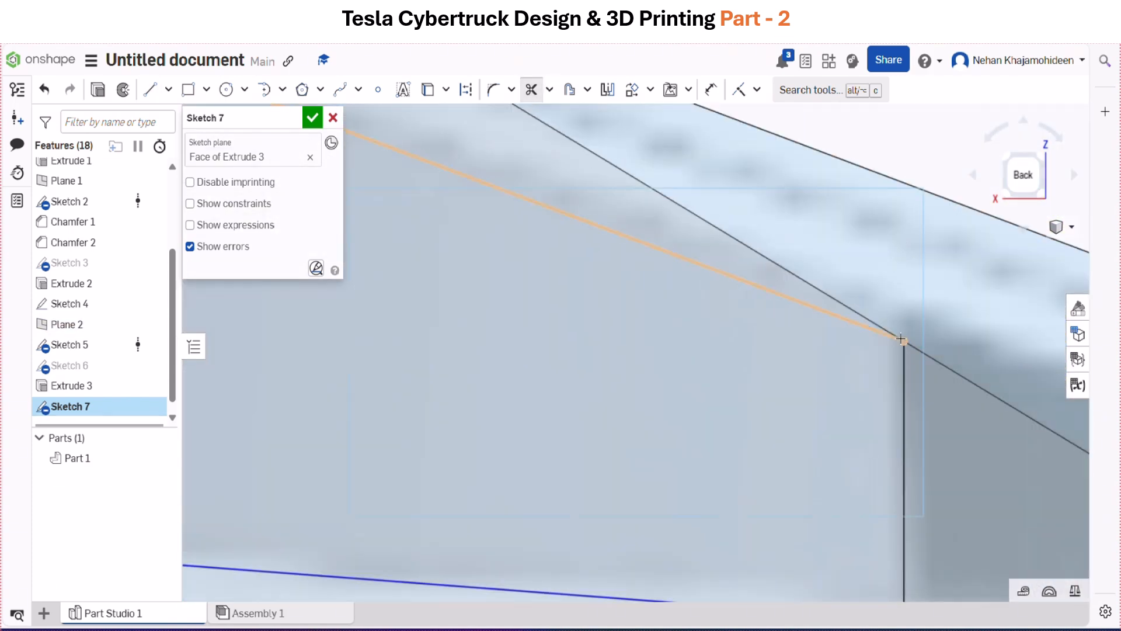
click(904, 364)
scroll(865, 361, down, 4)
click(700, 281)
Redraw the divider slightly above the body edge and join its top to the front window's peak and the small pane's front corner
click(150, 89)
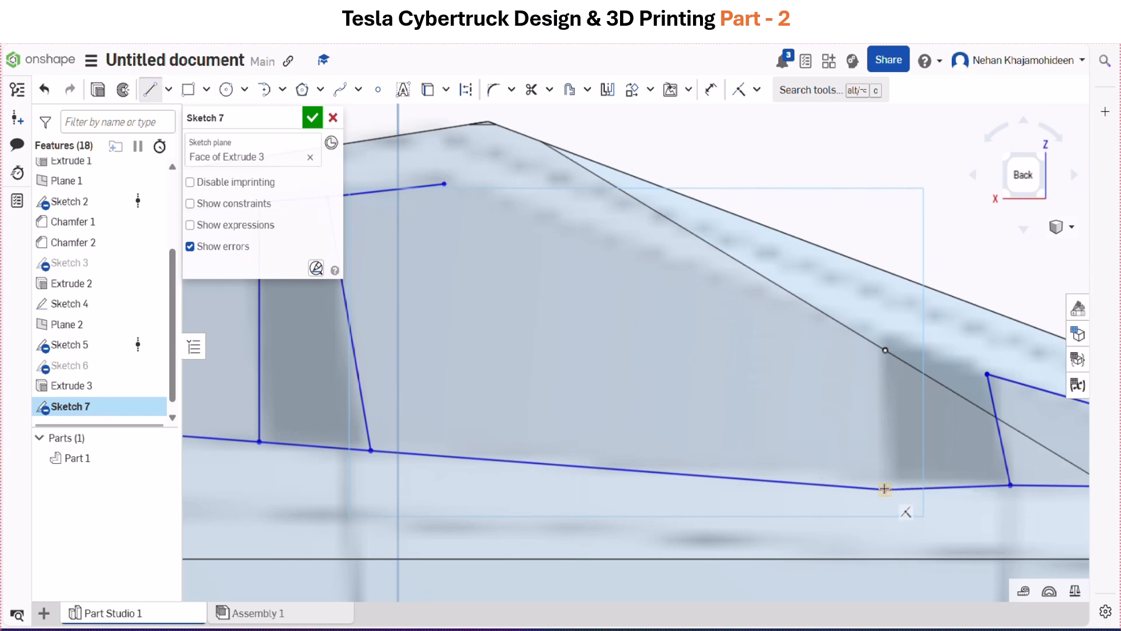
click(885, 489)
click(885, 333)
click(444, 184)
click(885, 333)
key(Escape)
scroll(981, 372, down, 2)
scroll(1026, 351, up, 5)
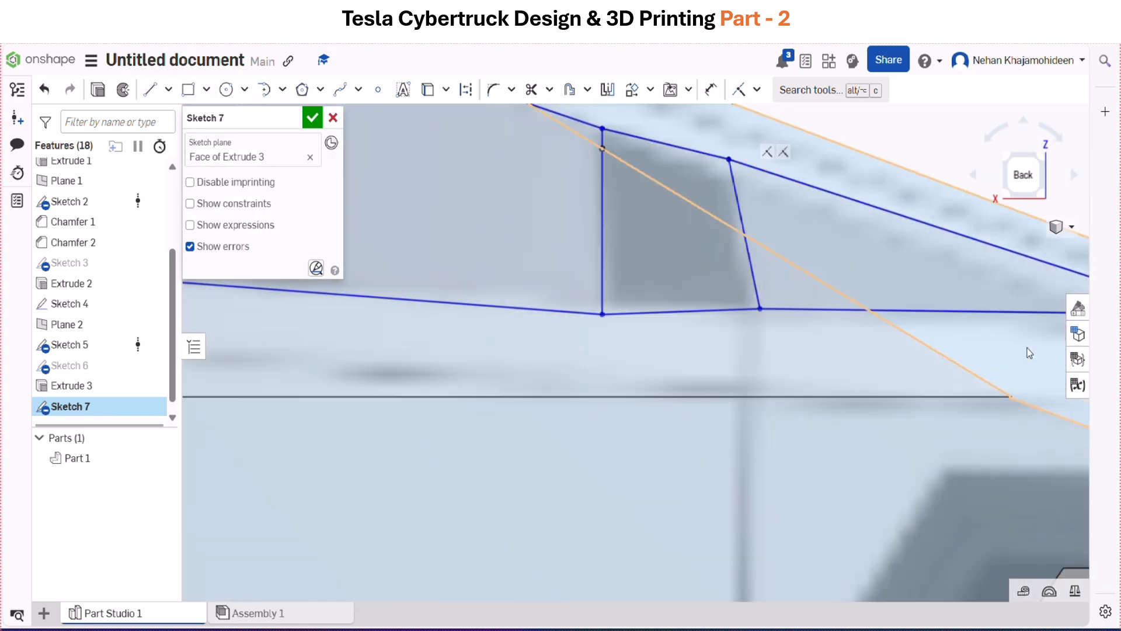
Adjust the small dark pane's upper corners toward the roof edge and undo the last corner move
drag(726, 173, 746, 145)
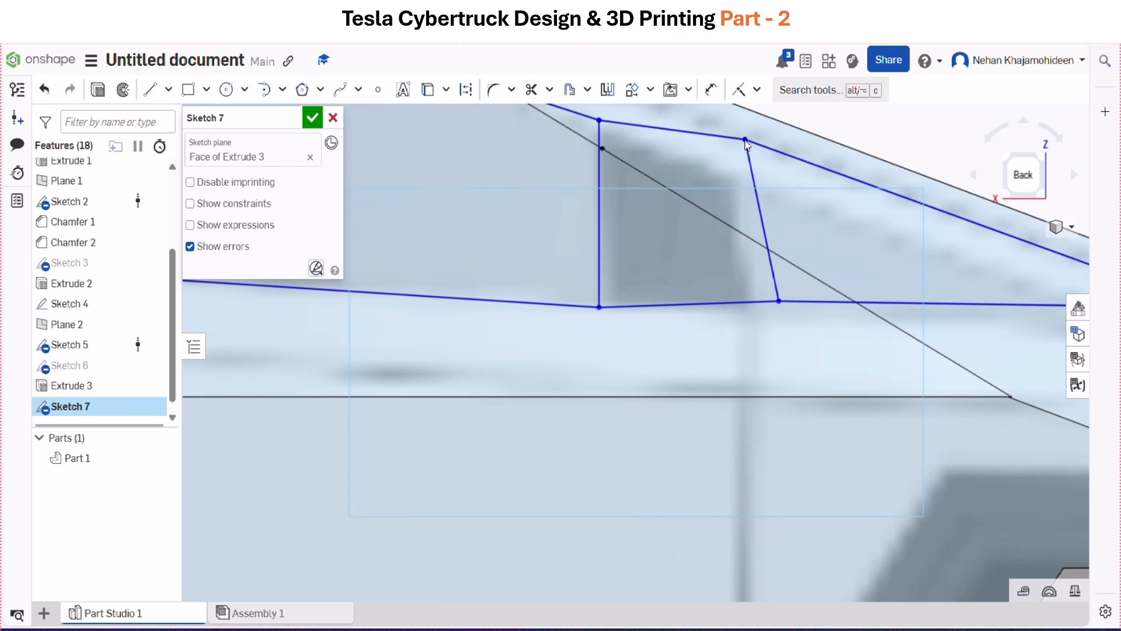
scroll(717, 142, down, 3)
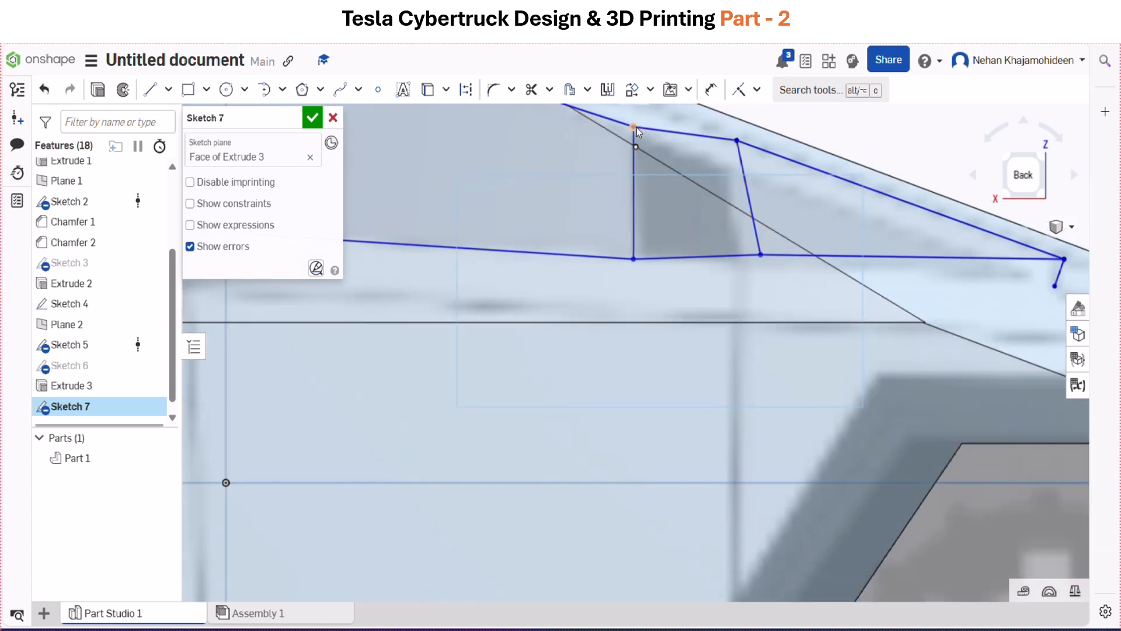
drag(633, 126, 638, 103)
key(ctrl+z)
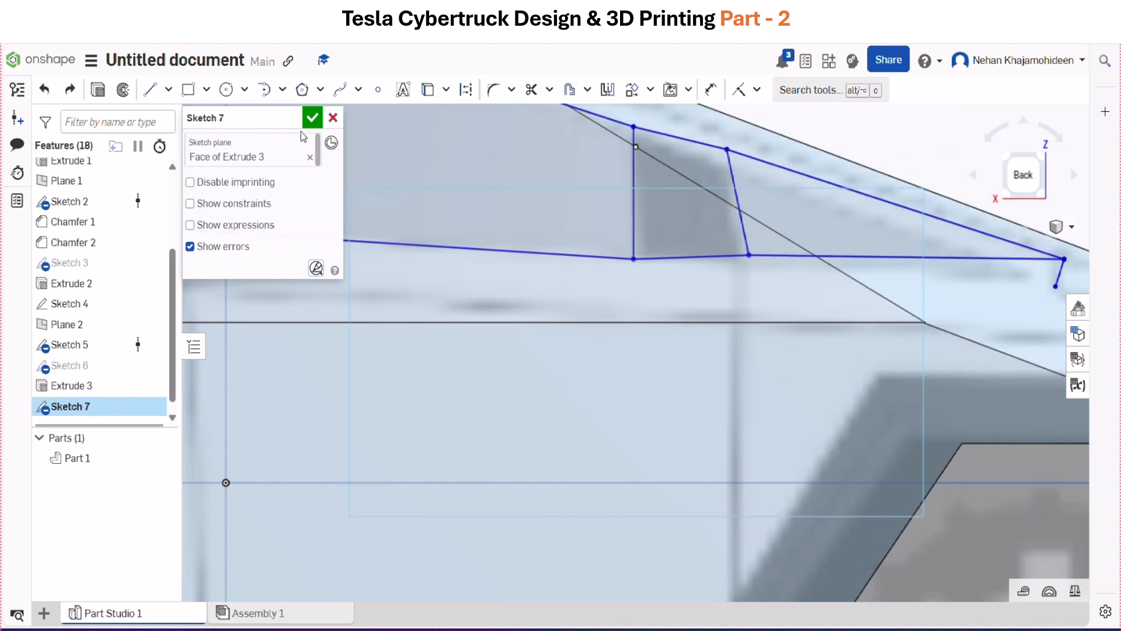
Finish the side window sketch
click(310, 119)
scroll(437, 296, down, 5)
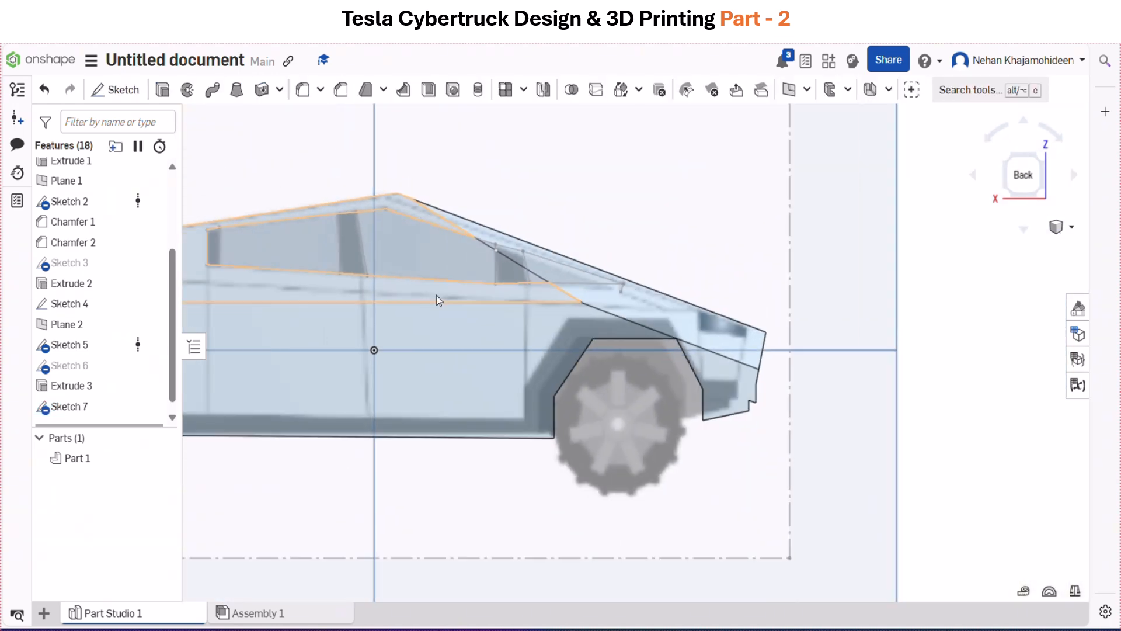
scroll(427, 292, down, 2)
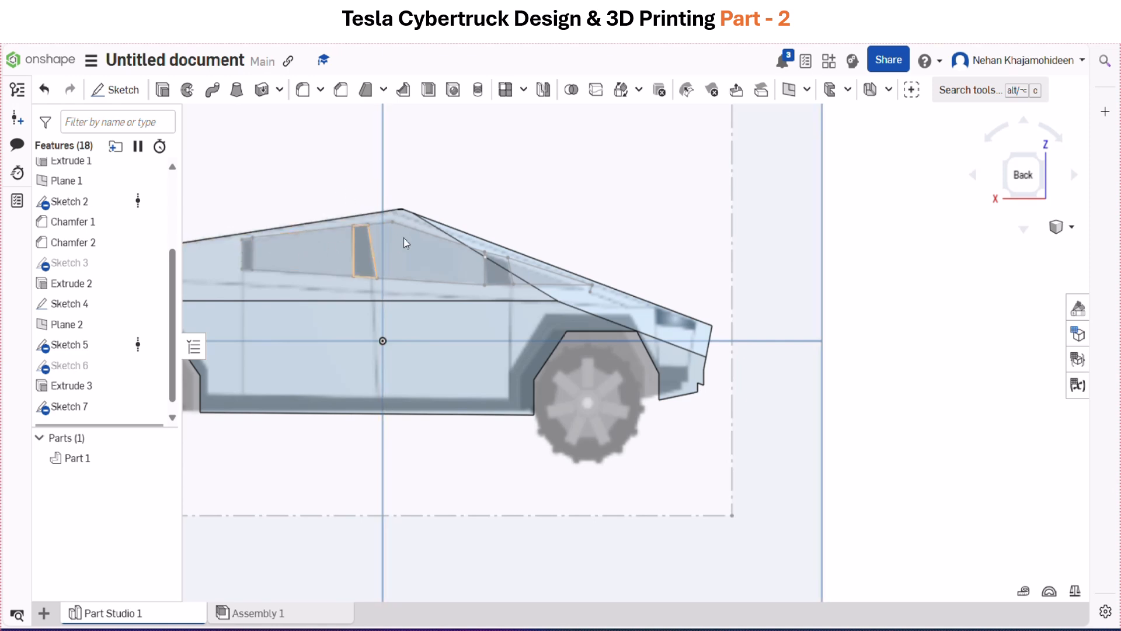
Extrude the rear, front and small triangular window regions of the side sketch as a removal from the body
click(303, 253)
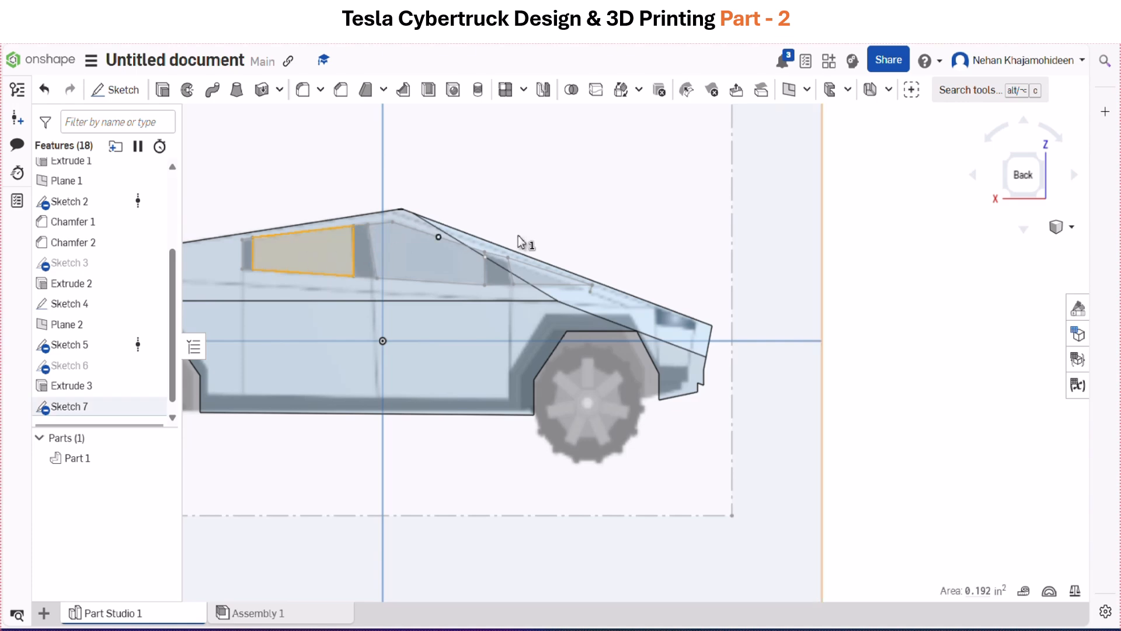
scroll(517, 235, down, 2)
right_drag(699, 264, 646, 312)
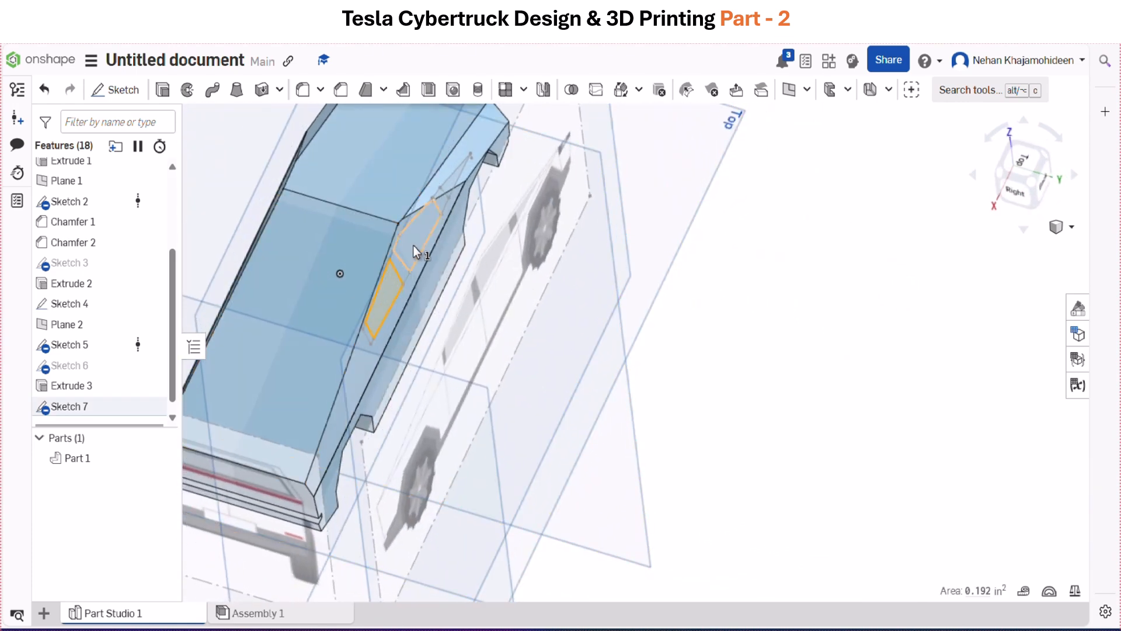
click(412, 245)
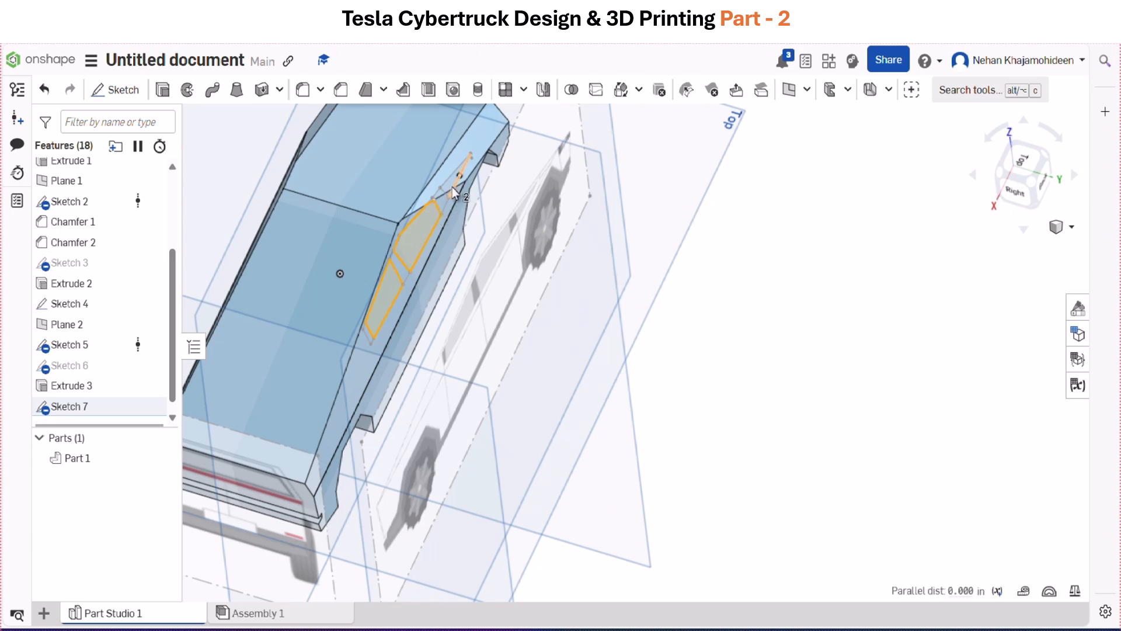
scroll(325, 188, up, 5)
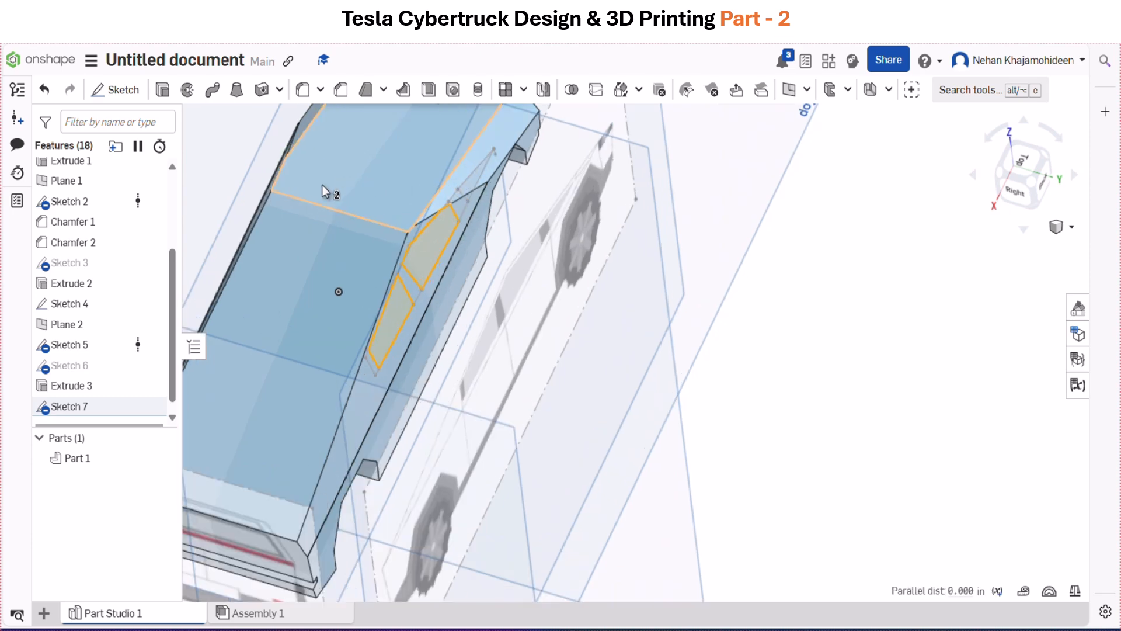
scroll(561, 201, up, 2)
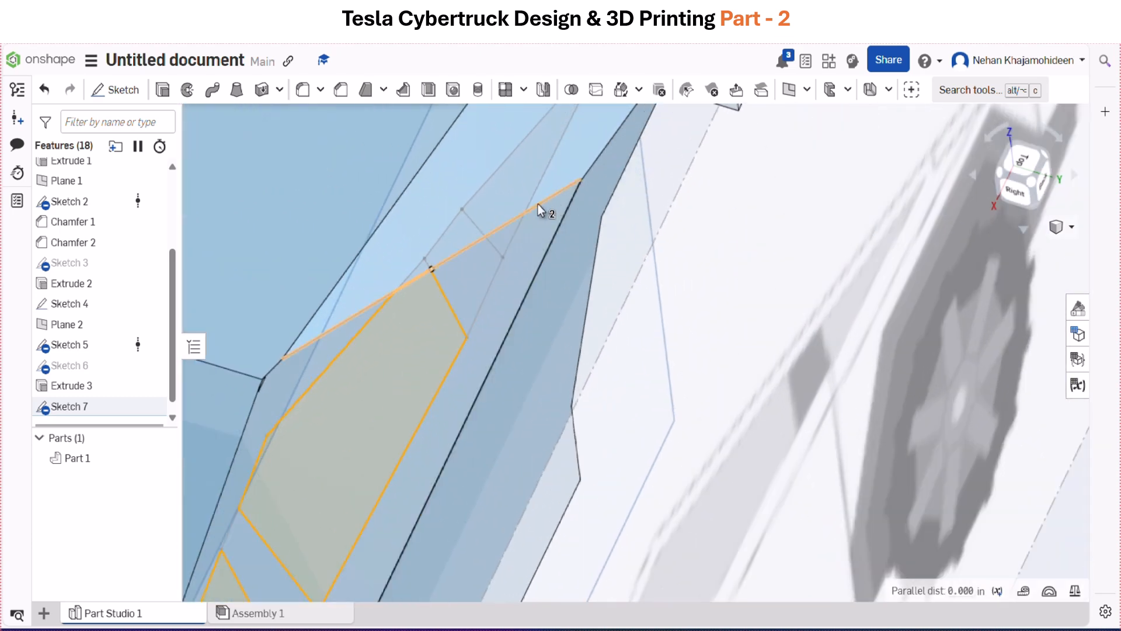
click(500, 207)
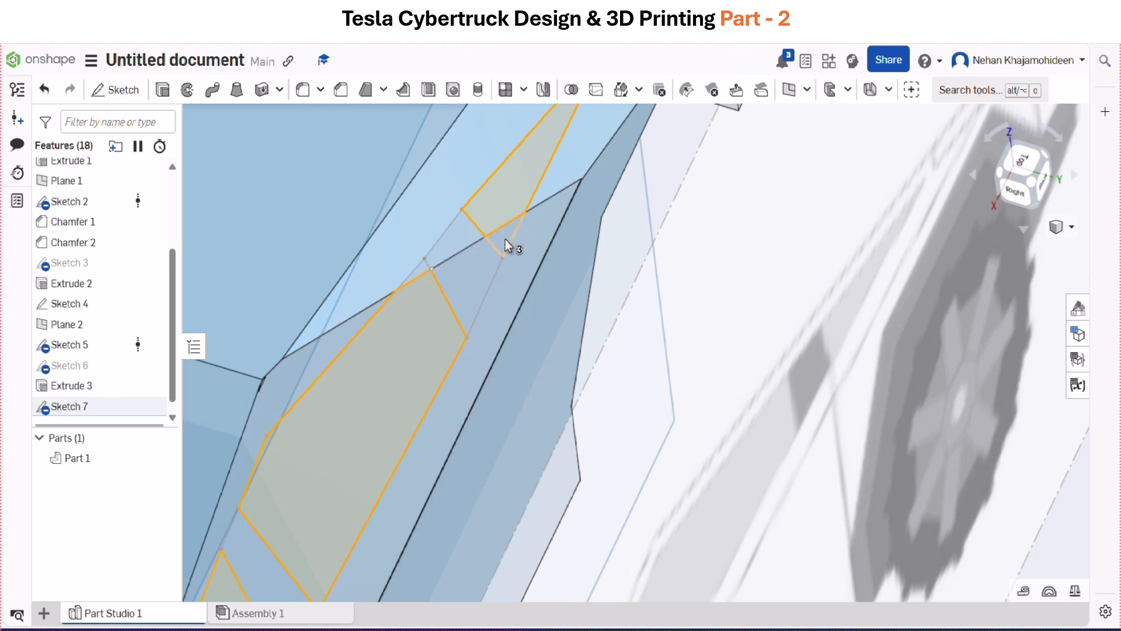
scroll(507, 238, down, 5)
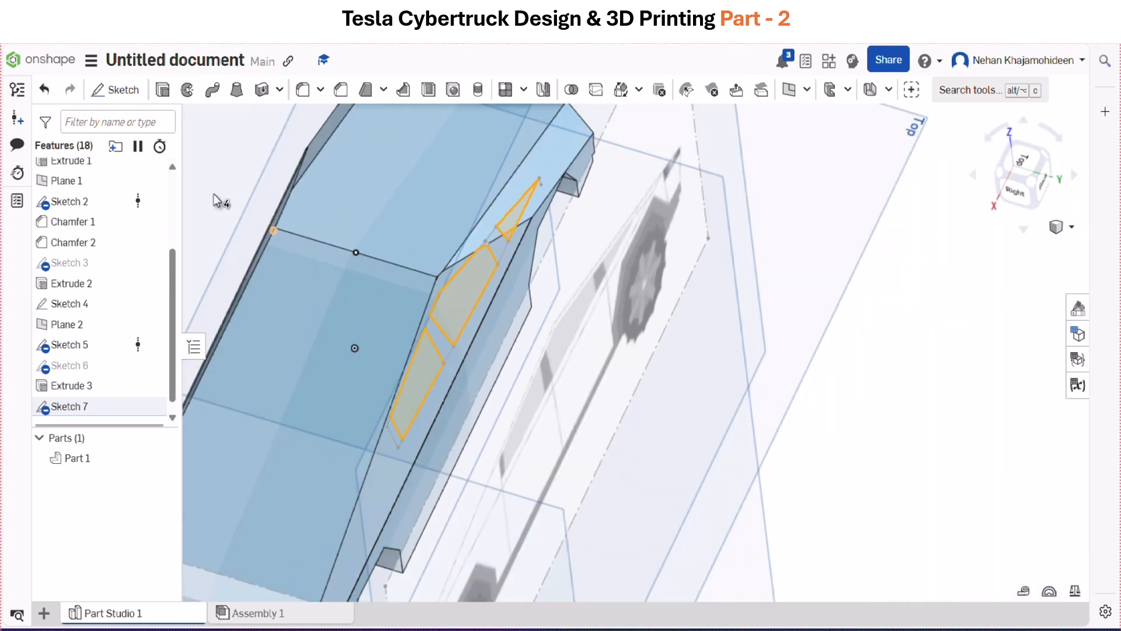
click(163, 90)
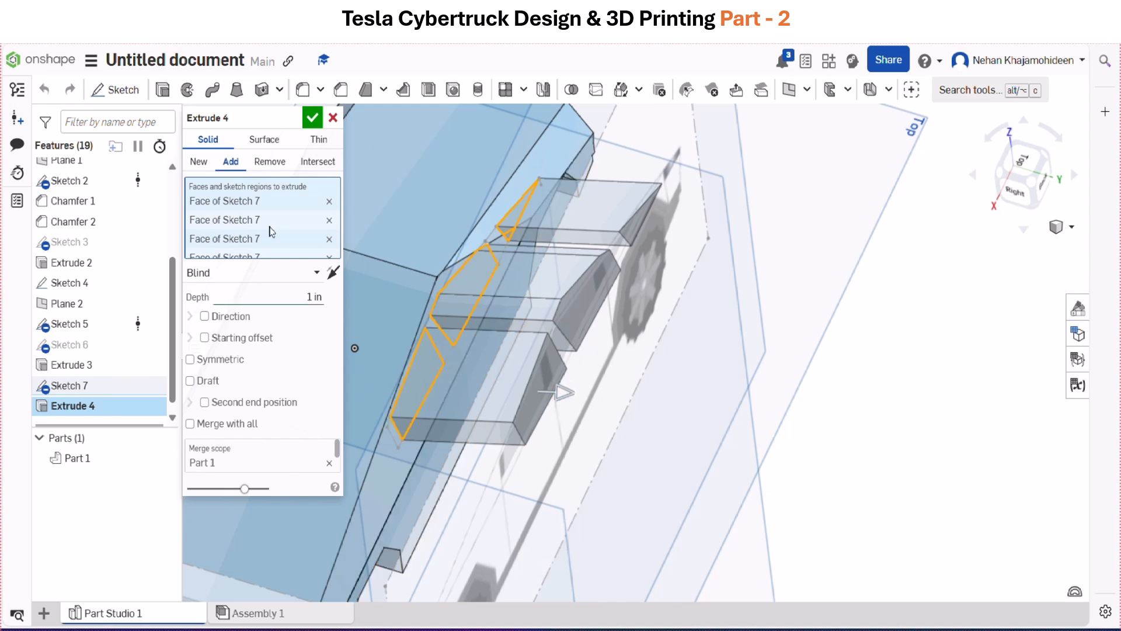
click(262, 166)
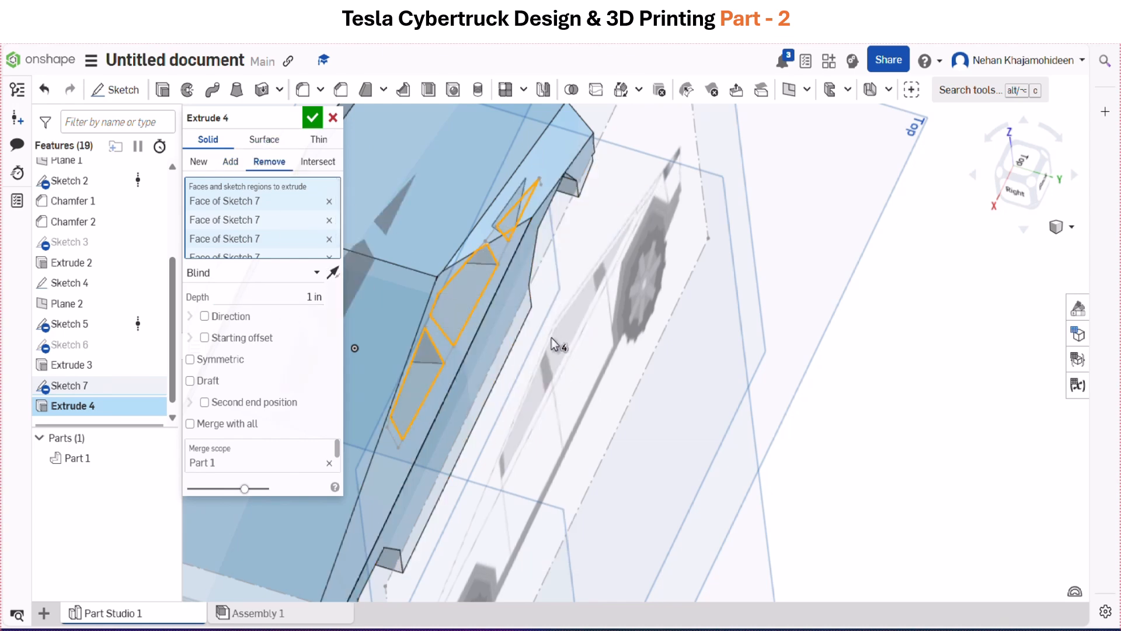
Reduce the window cut to a shallow recess less than 0.26 in deep and finish the extrude
scroll(379, 280, down, 5)
scroll(372, 290, down, 5)
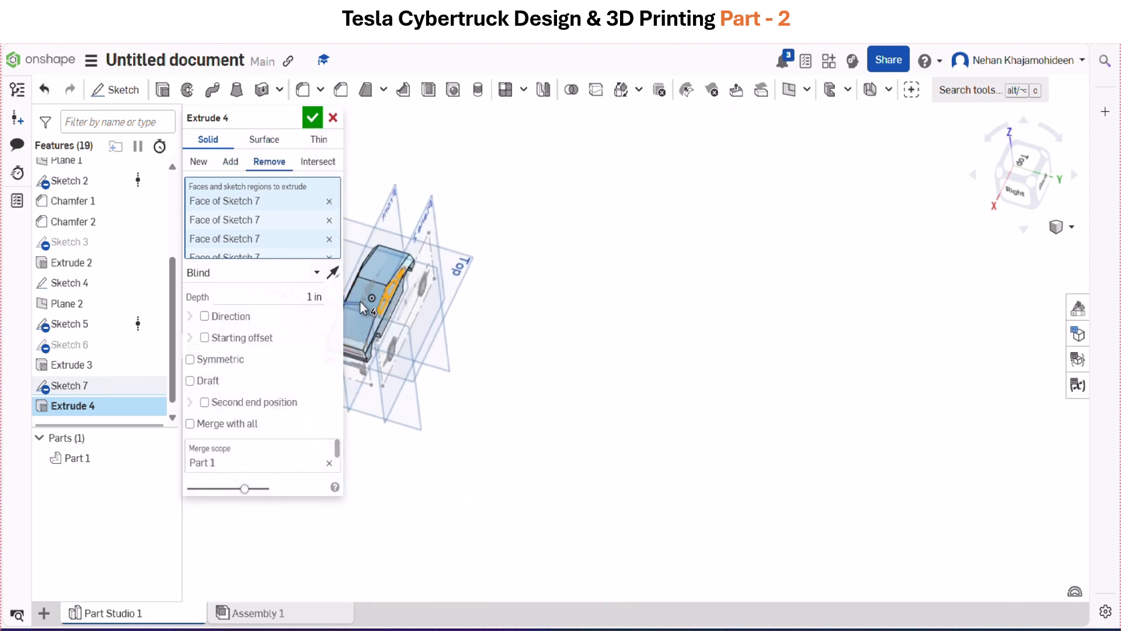
mouse_move(357, 301)
mouse_down()
mouse_move(394, 307)
mouse_move(377, 306)
mouse_up()
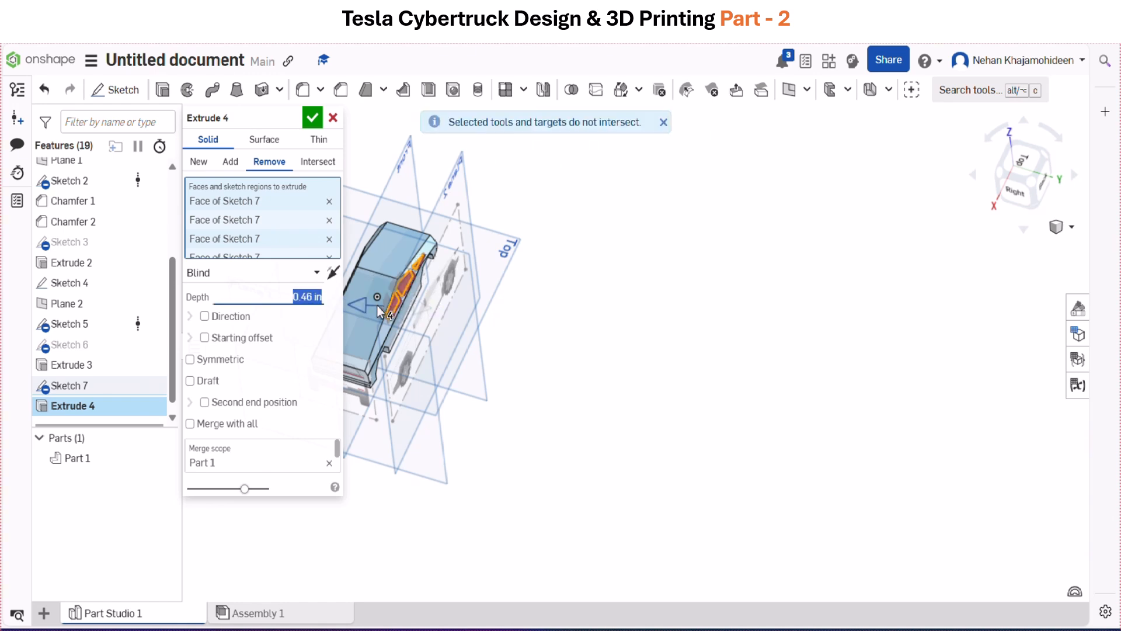
scroll(377, 306, up, 8)
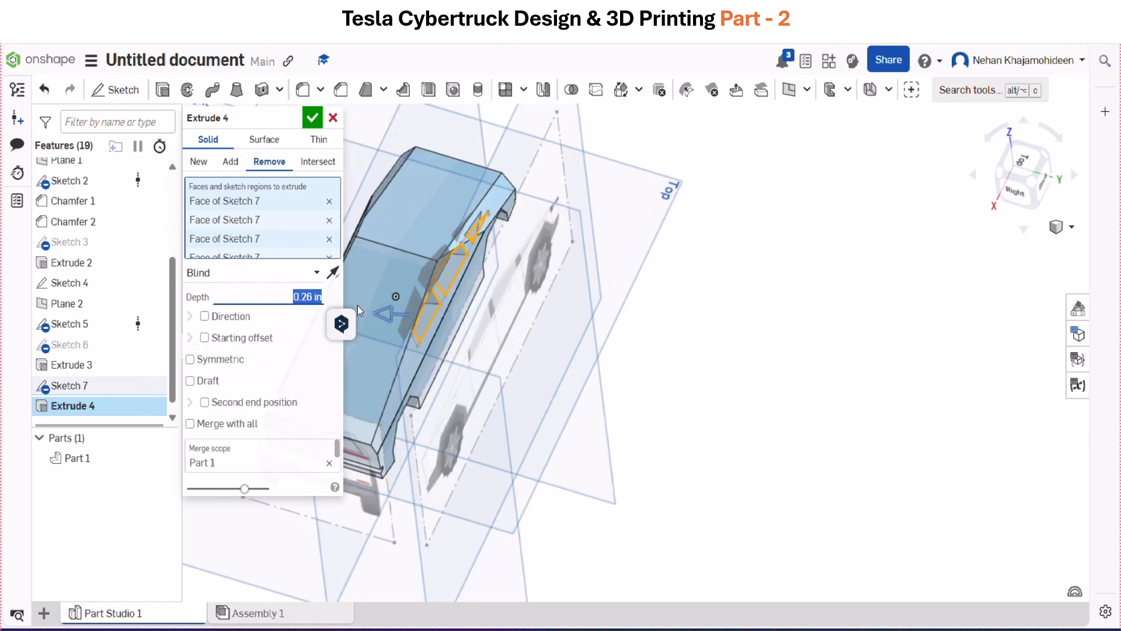
scroll(430, 324, up, 3)
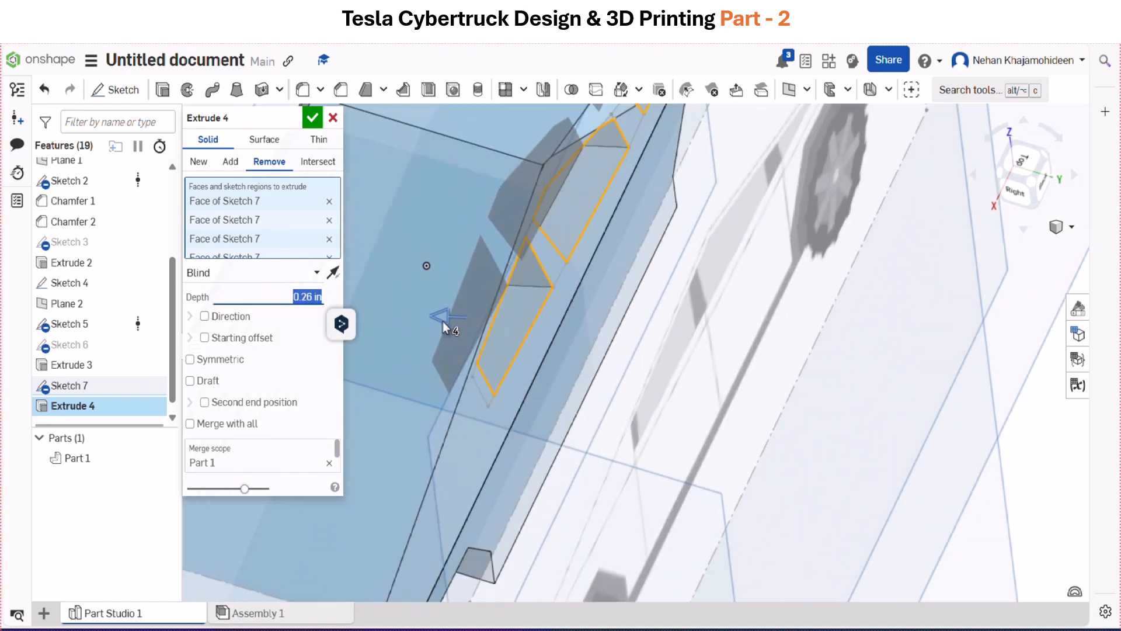
drag(440, 324, 467, 334)
click(312, 118)
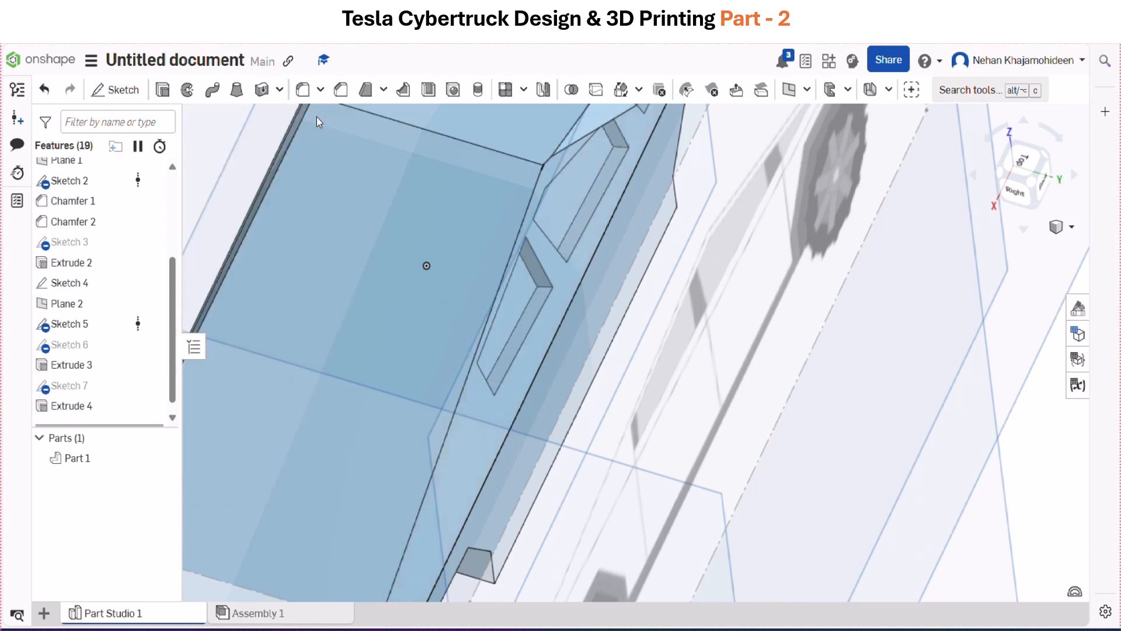
Undo the window cut and the side window sketch, and dismiss the support form
scroll(586, 254, down, 5)
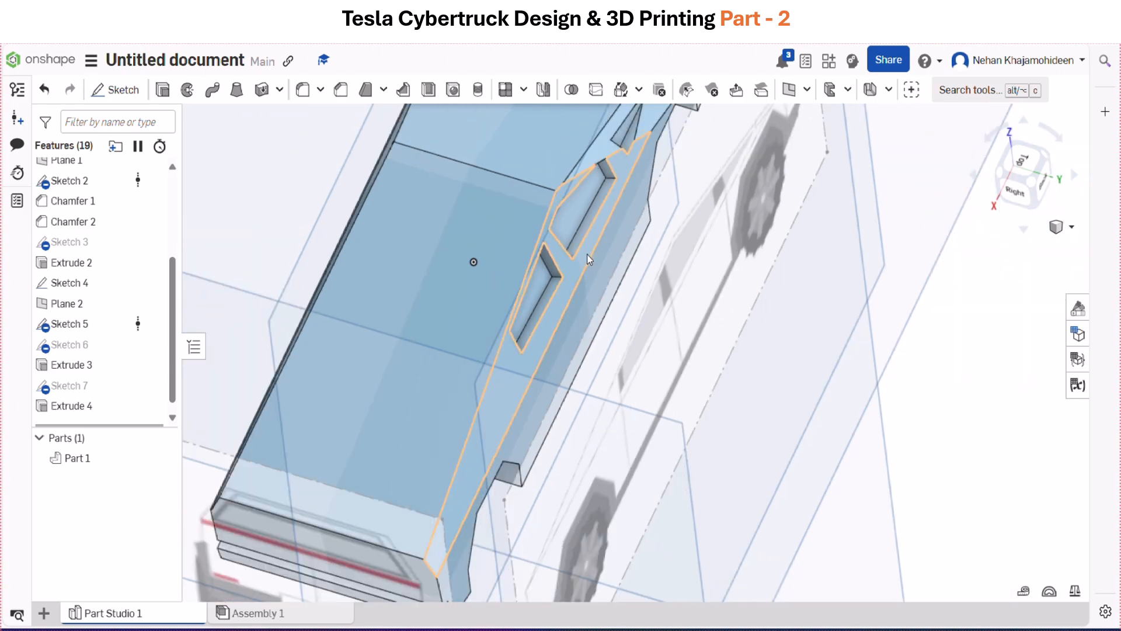
right_drag(619, 236, 678, 370)
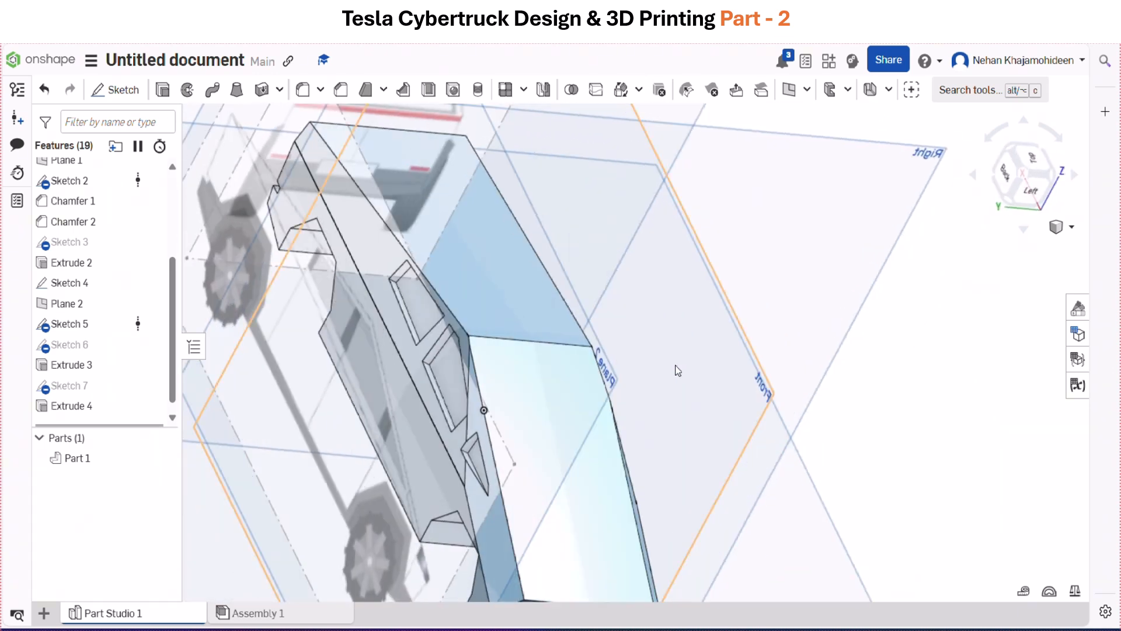
key(ctrl+z)
key(ctrl+z)
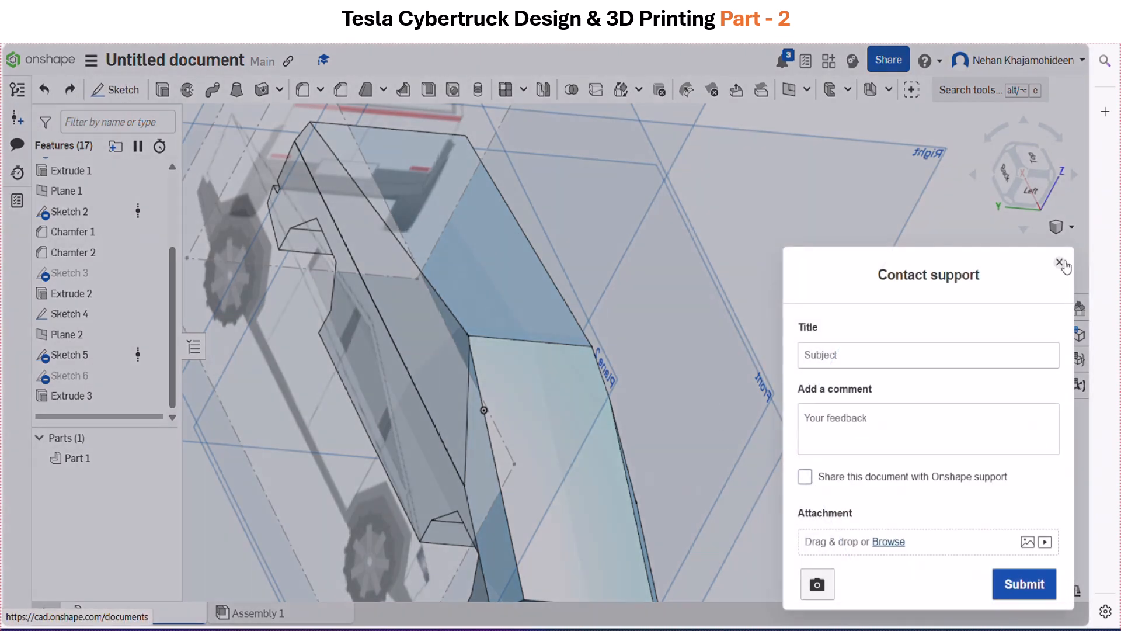
click(1059, 263)
Restore the side window sketch to check its position on the sloped side, and undo it again
click(70, 91)
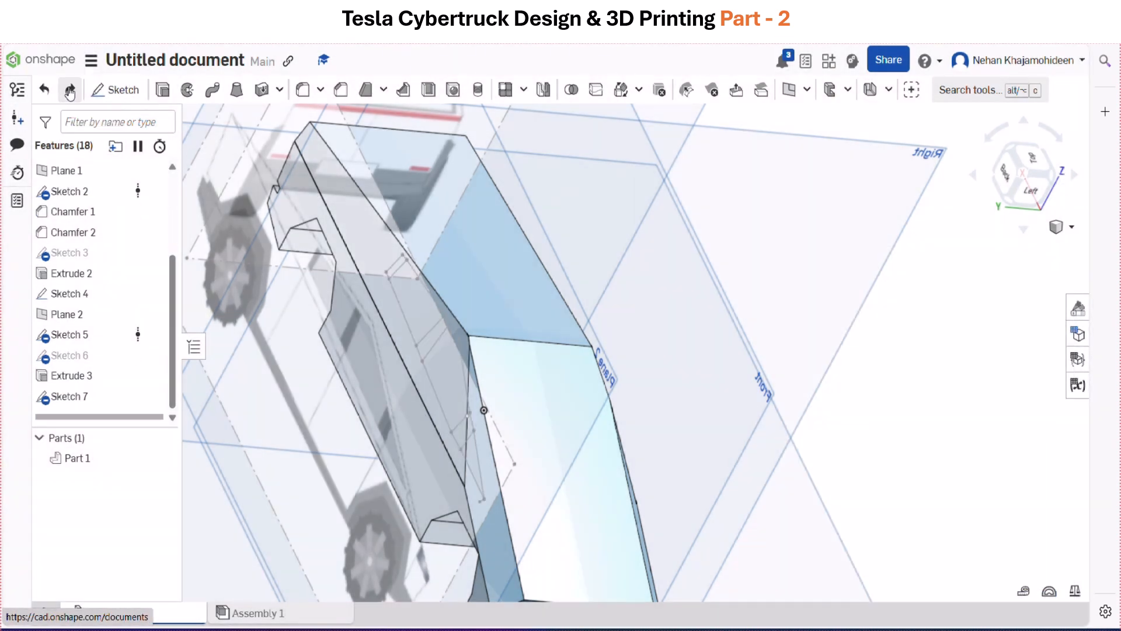
click(65, 396)
scroll(534, 266, down, 3)
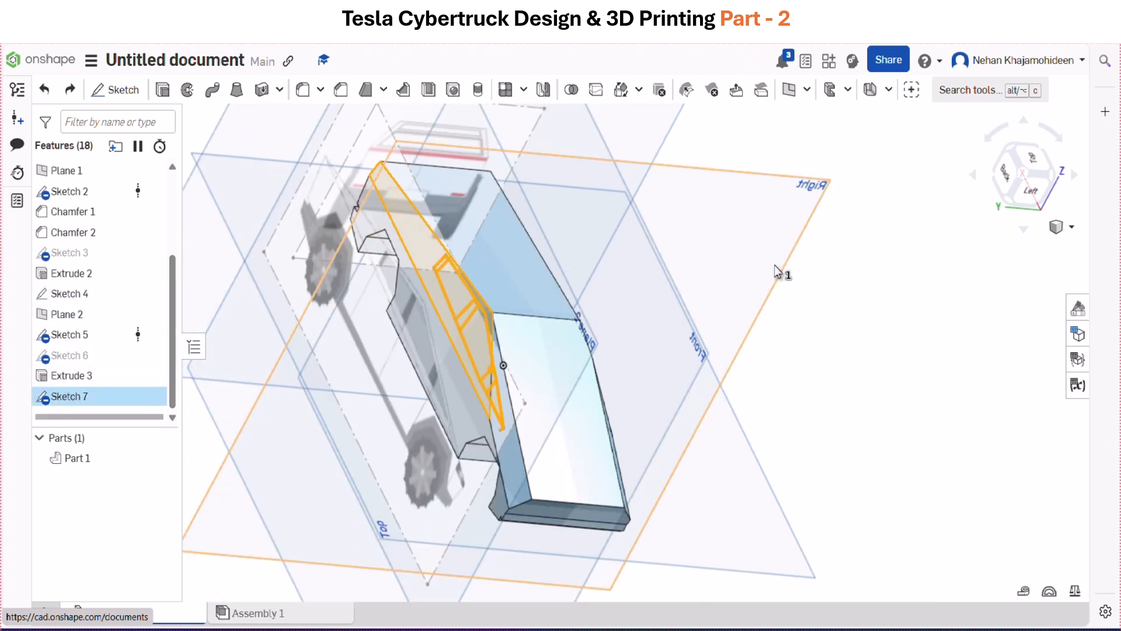
right_drag(887, 311, 853, 273)
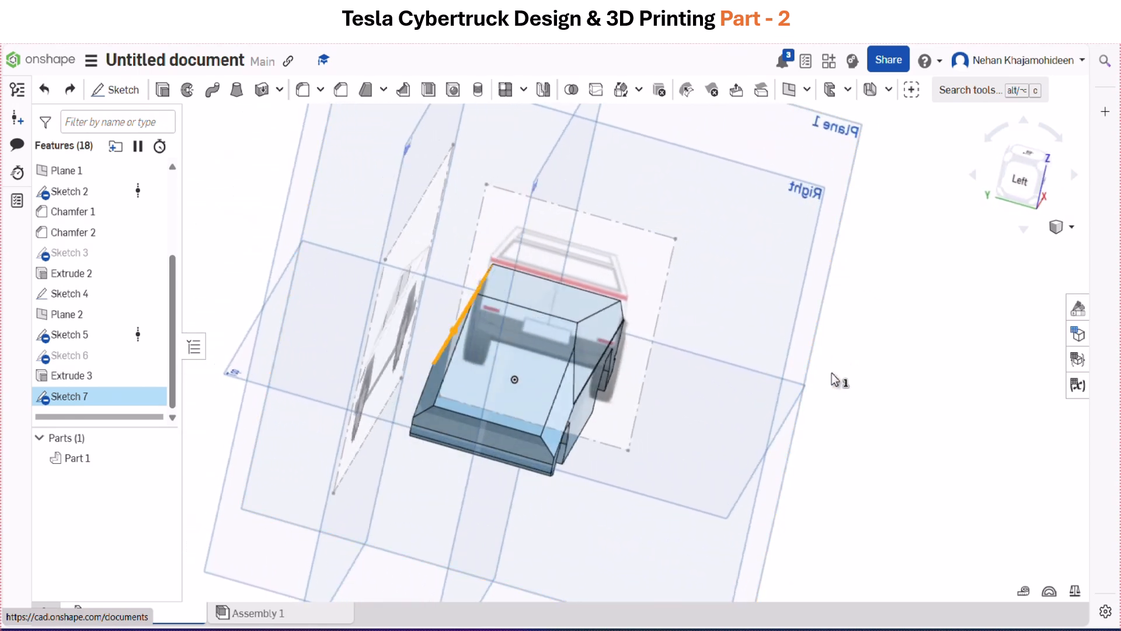
click(916, 385)
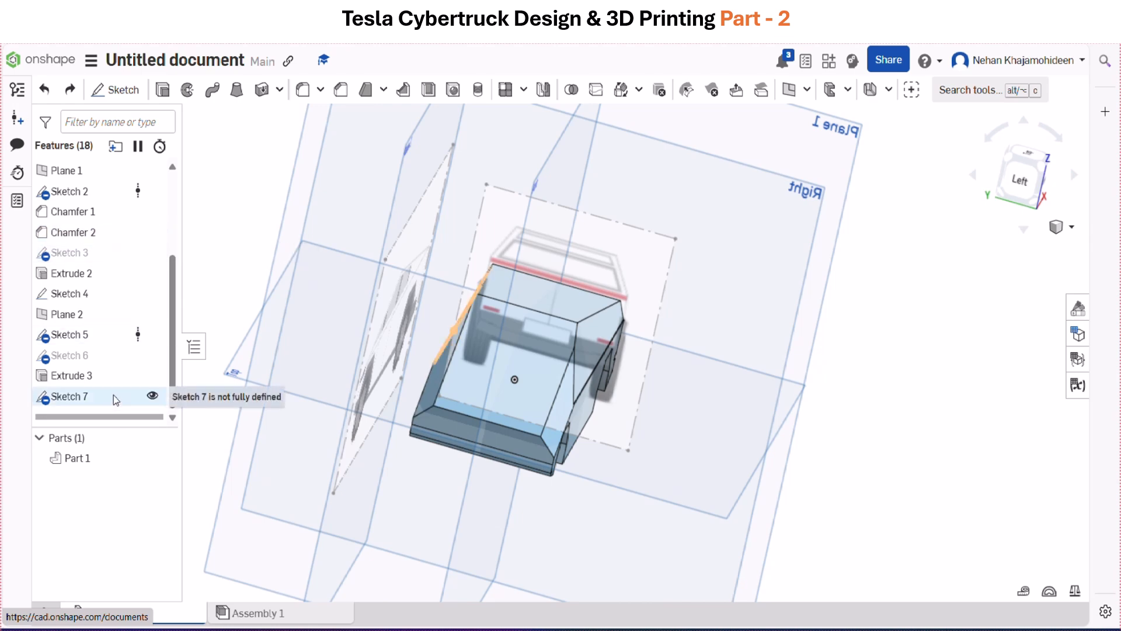
click(44, 90)
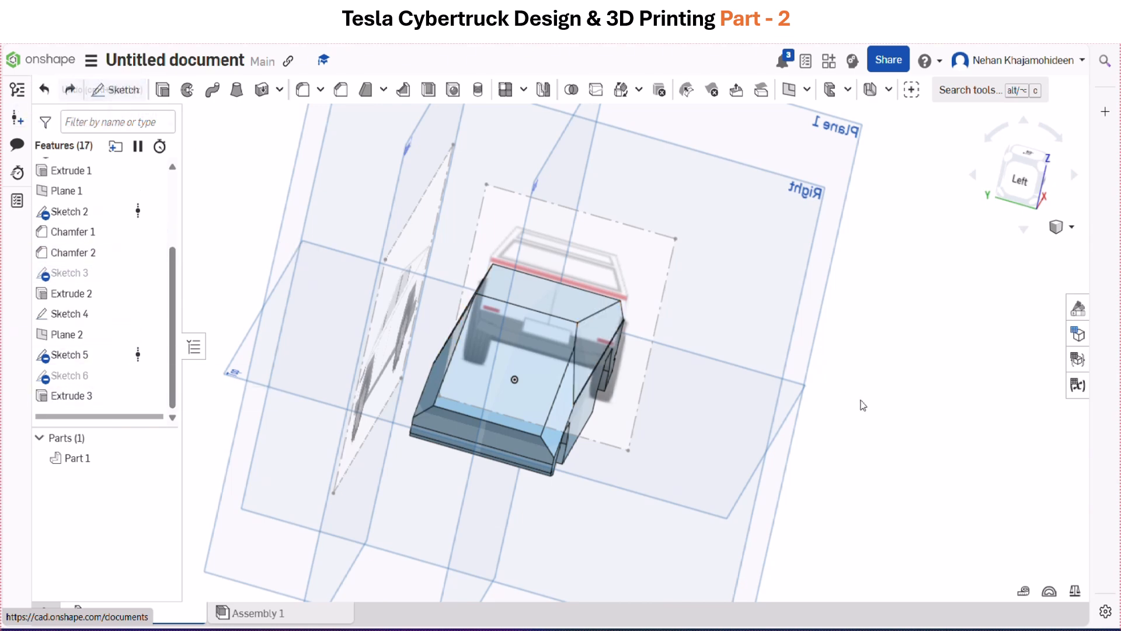
right_drag(863, 405, 1016, 480)
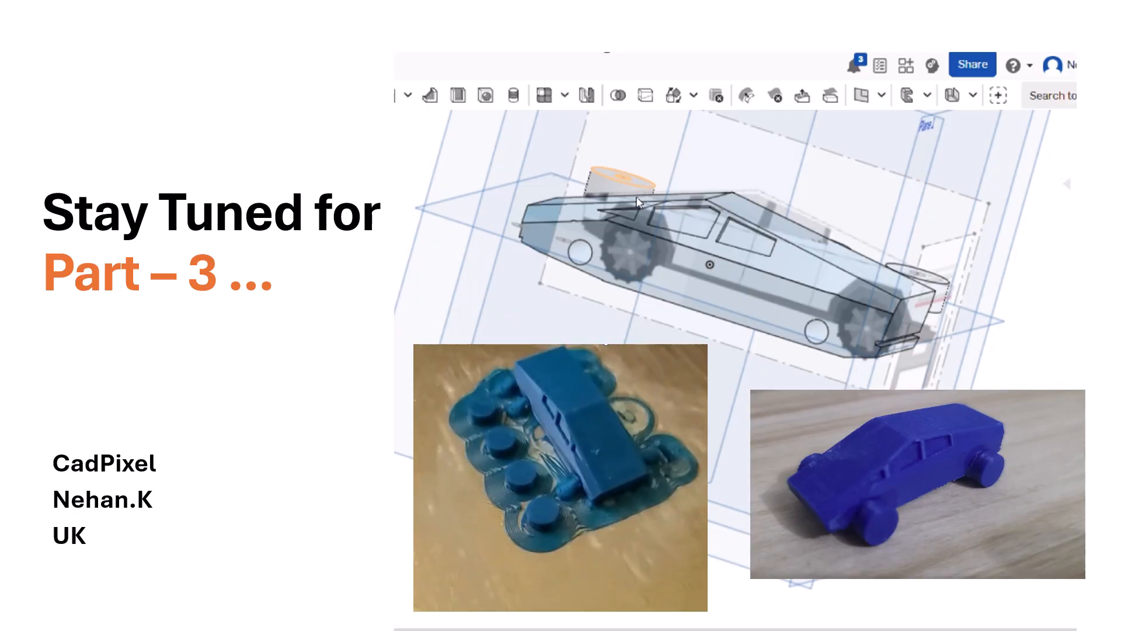